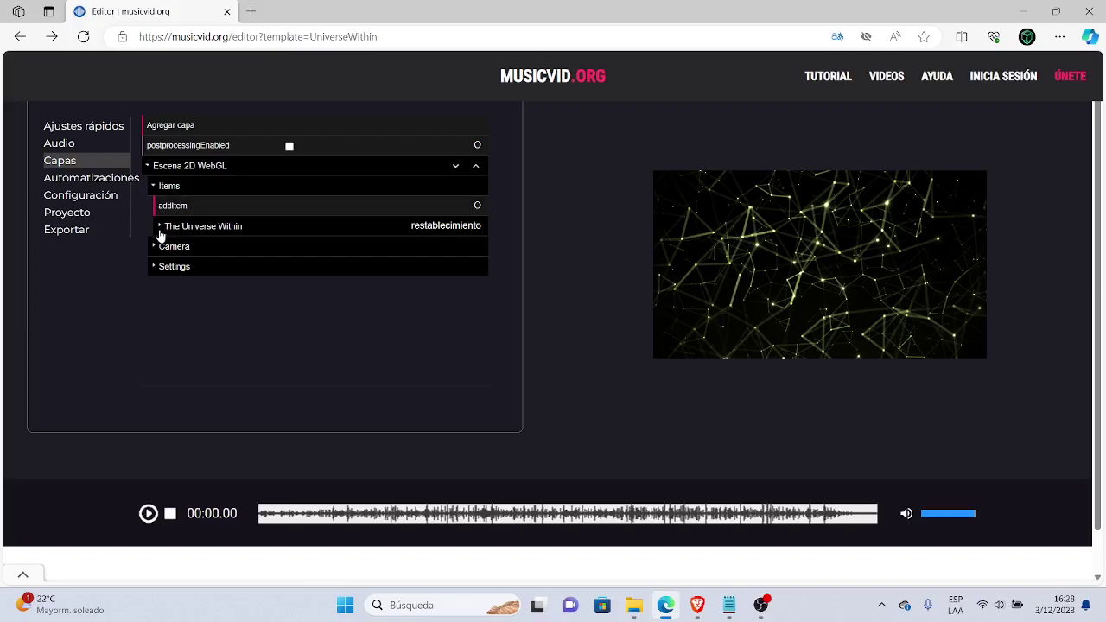
Add a SpriteText item to the items of the 2D WebGL scene.
click(160, 227)
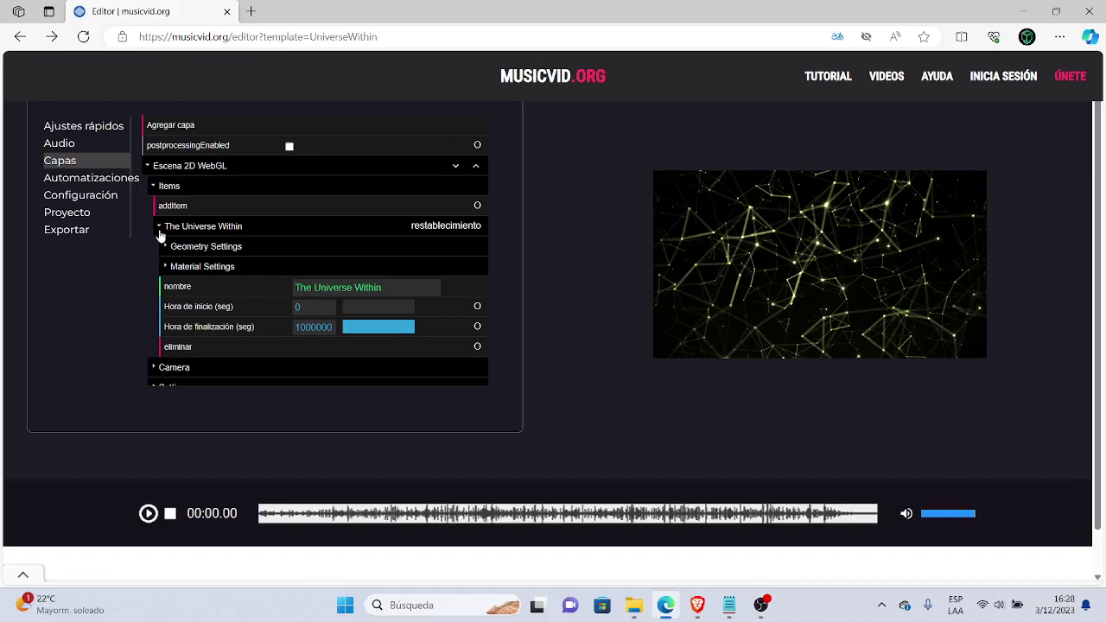
click(160, 230)
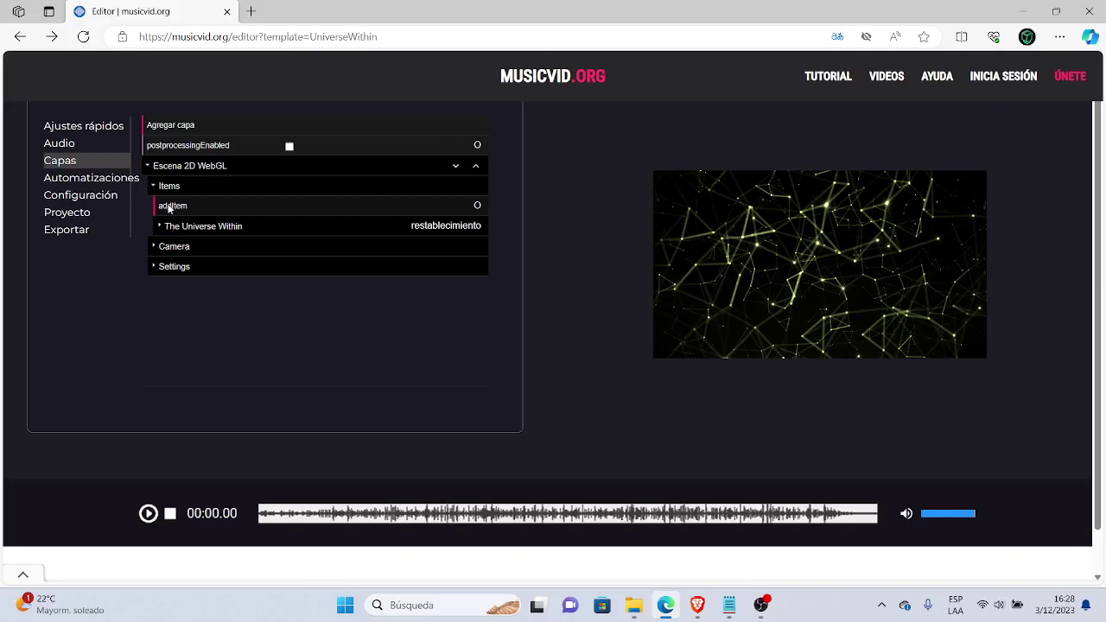
click(170, 207)
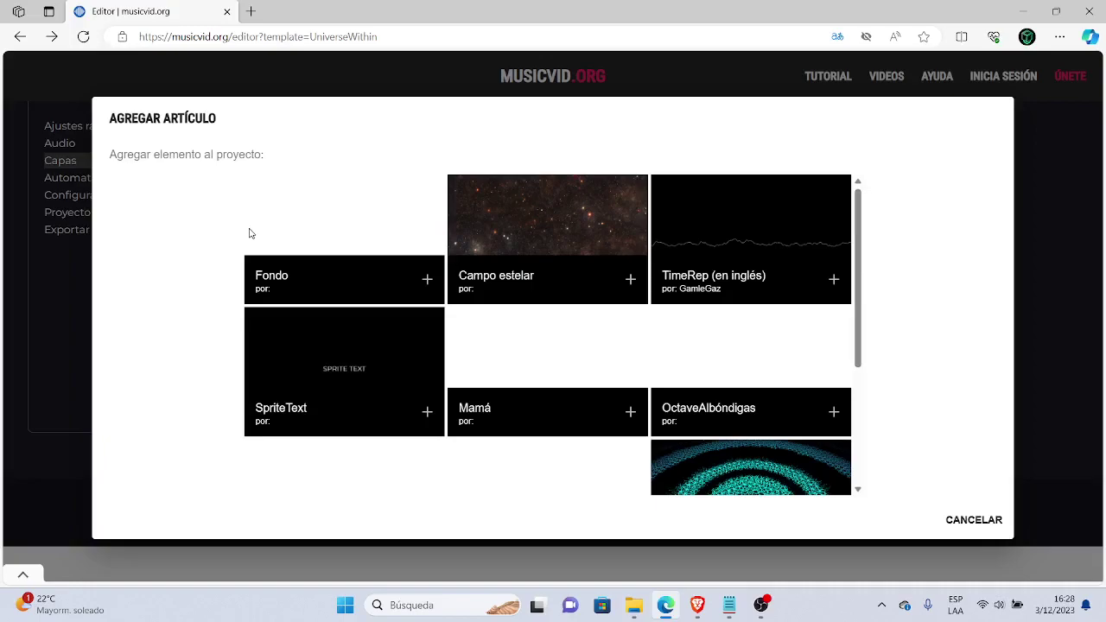
click(427, 415)
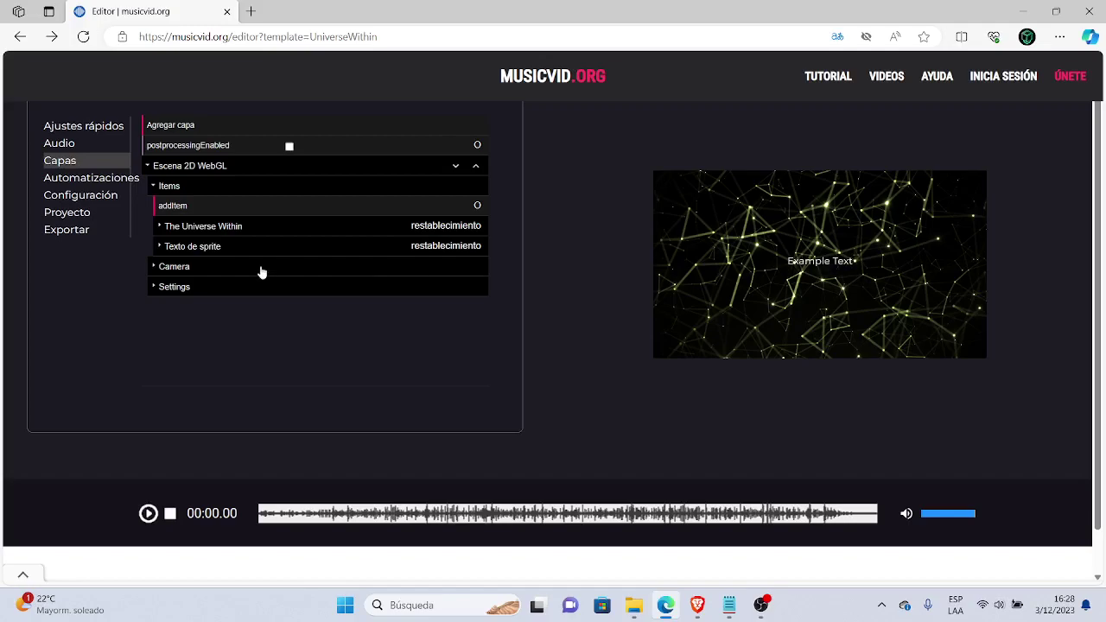
Set the sprite text's message to "¡RACKALYG!".
click(160, 247)
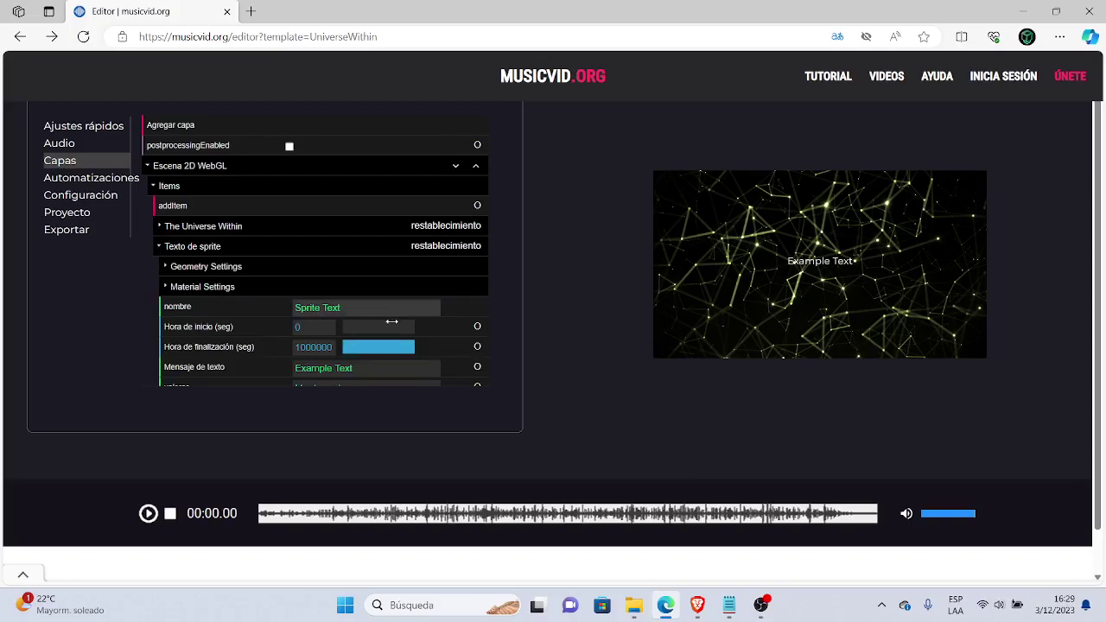
click(369, 372)
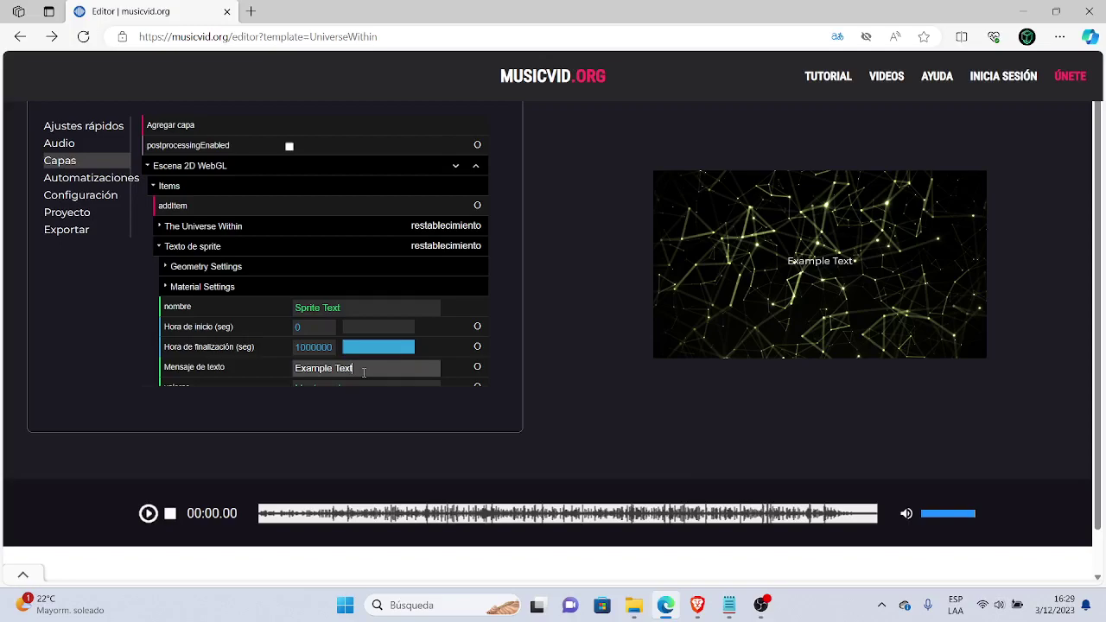
key(BackSpace)
key(BackSpace)
key(BackSpace)
key(BackSpace)
key(BackSpace)
key(BackSpace)
key(BackSpace)
key(BackSpace)
key(BackSpace)
key(BackSpace)
key(BackSpace)
key(BackSpace)
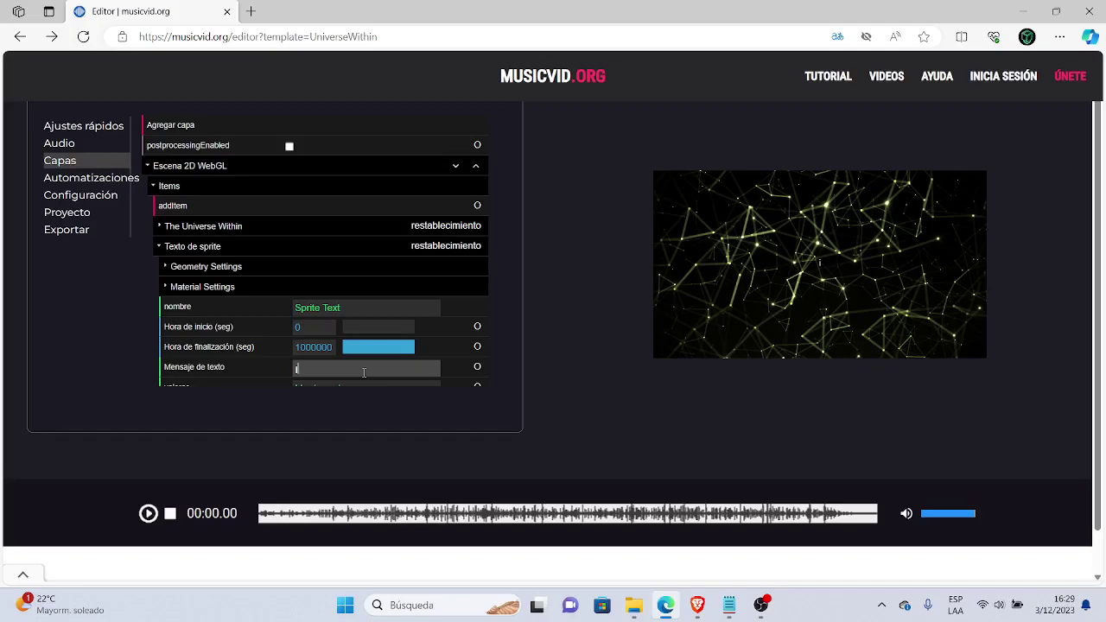
text(HA)
key(BackSpace)
text(A)
key(BackSpace)
key(BackSpace)
text(RA)
text(C)
text(KALYG!)
Inspect the sprite text's material settings and collapse the scene's item list.
click(168, 289)
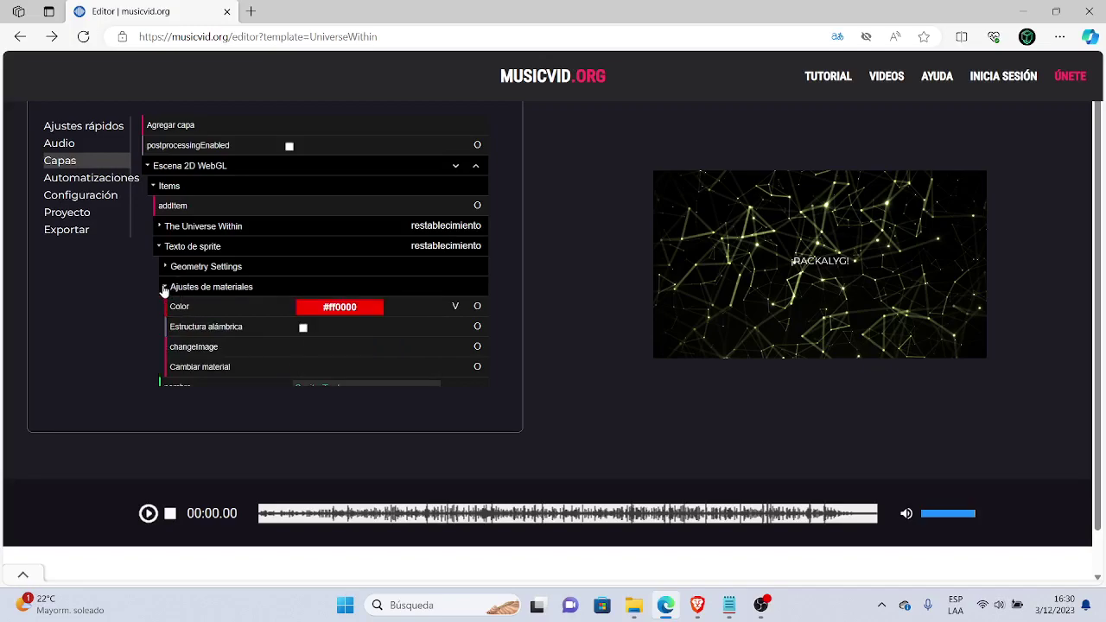
click(164, 289)
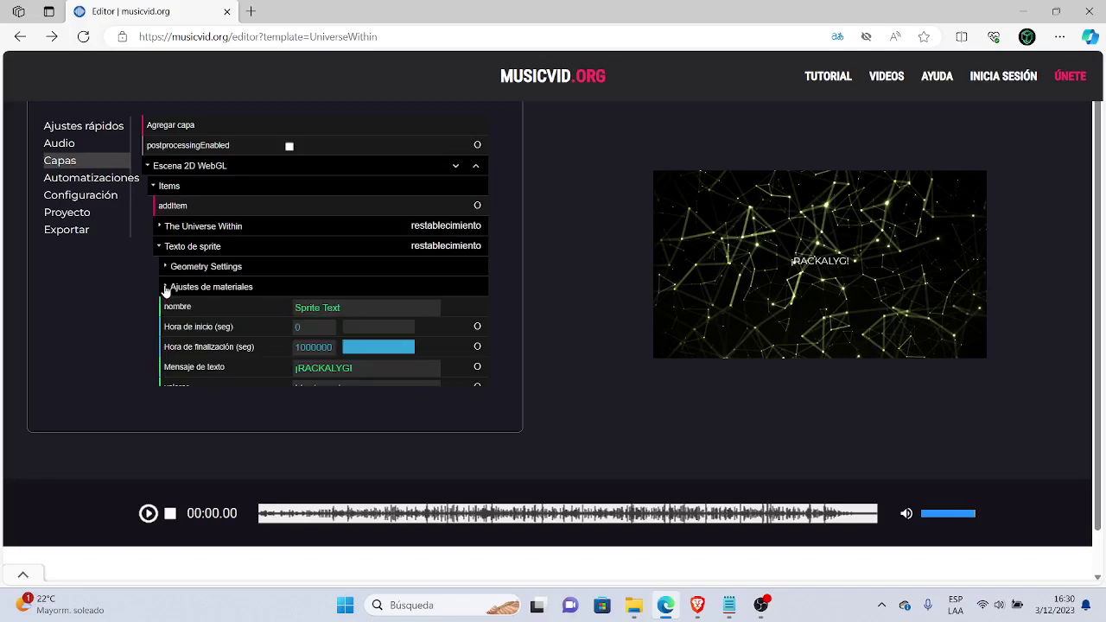
click(166, 291)
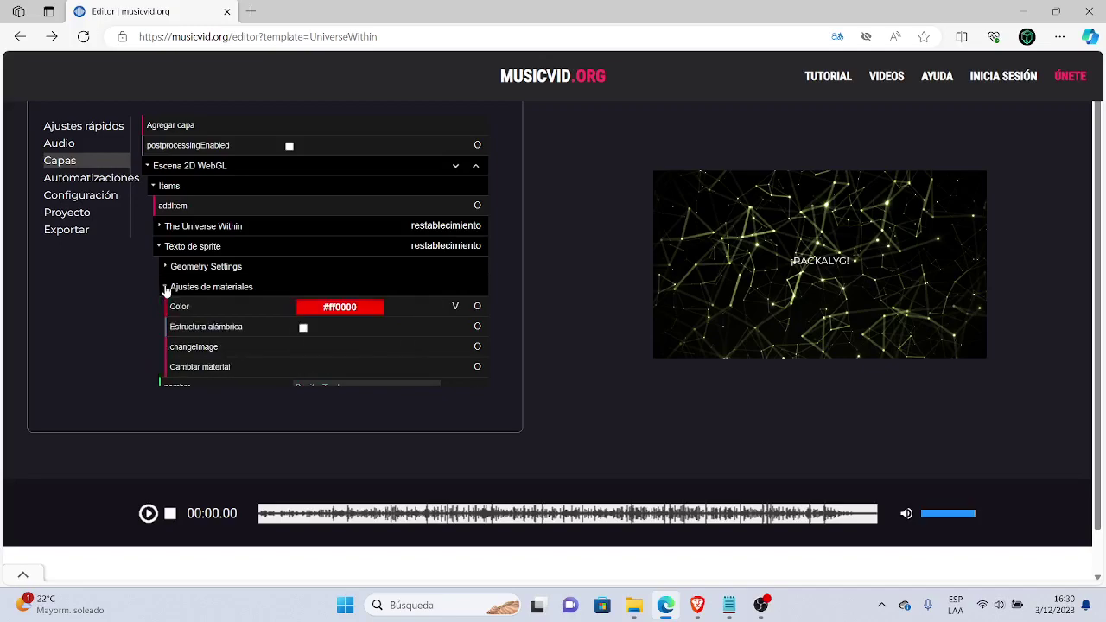
click(166, 288)
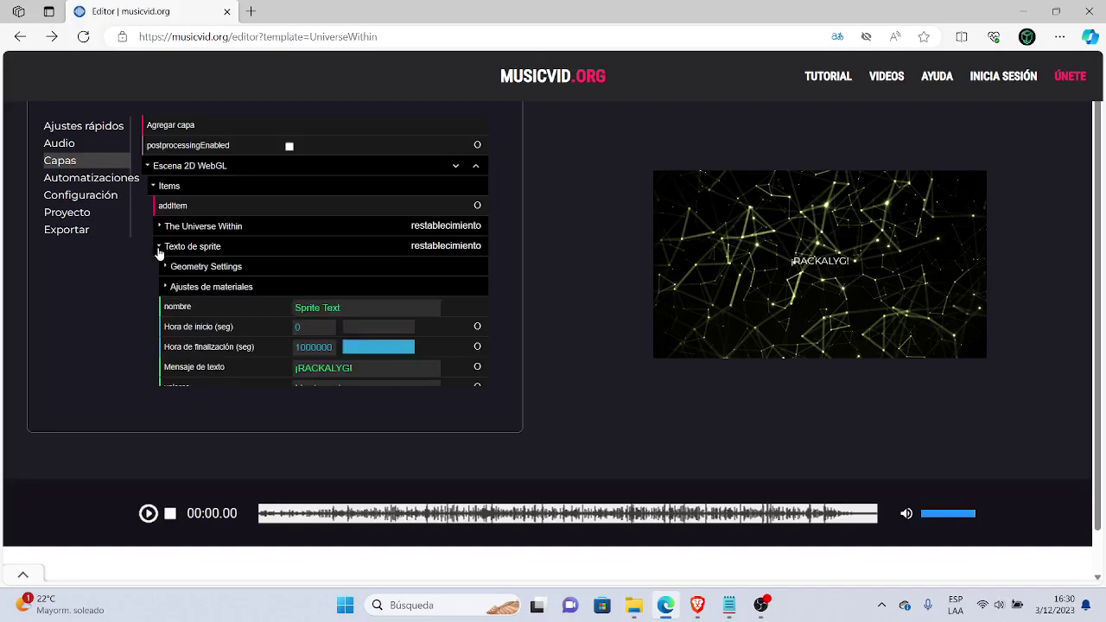
click(159, 249)
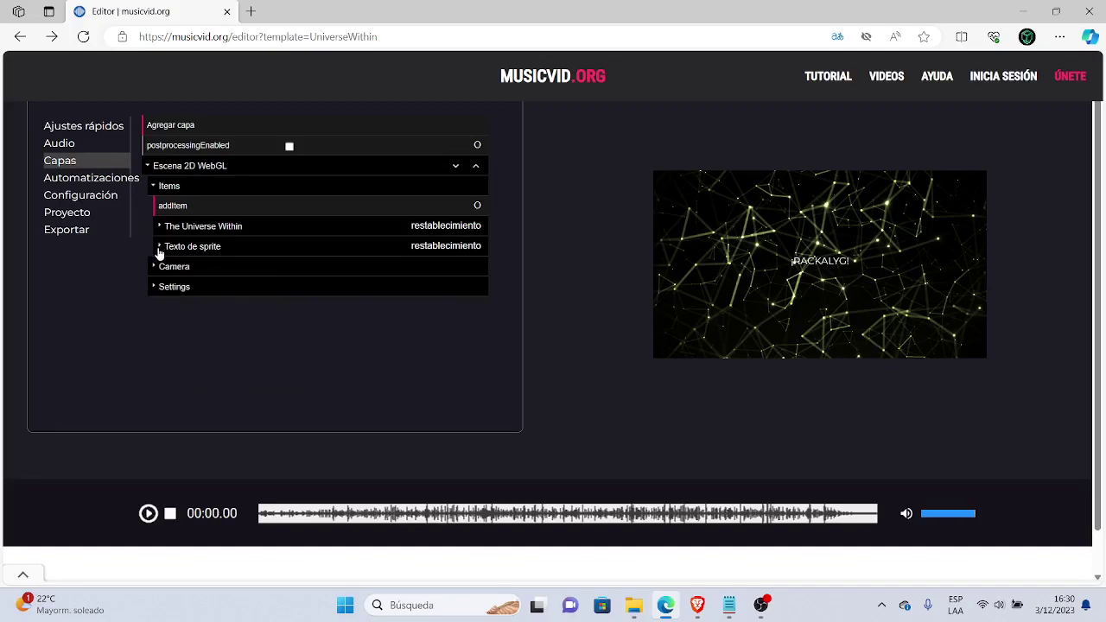
click(152, 188)
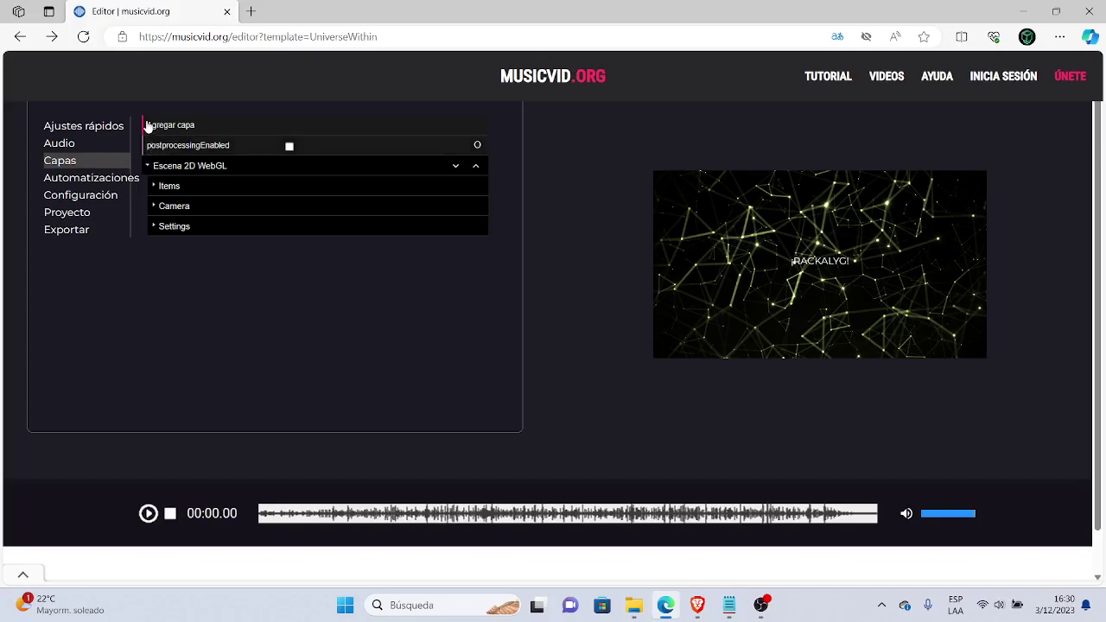
Toggle the drawAttribution option in the project's rendering configuration.
click(95, 180)
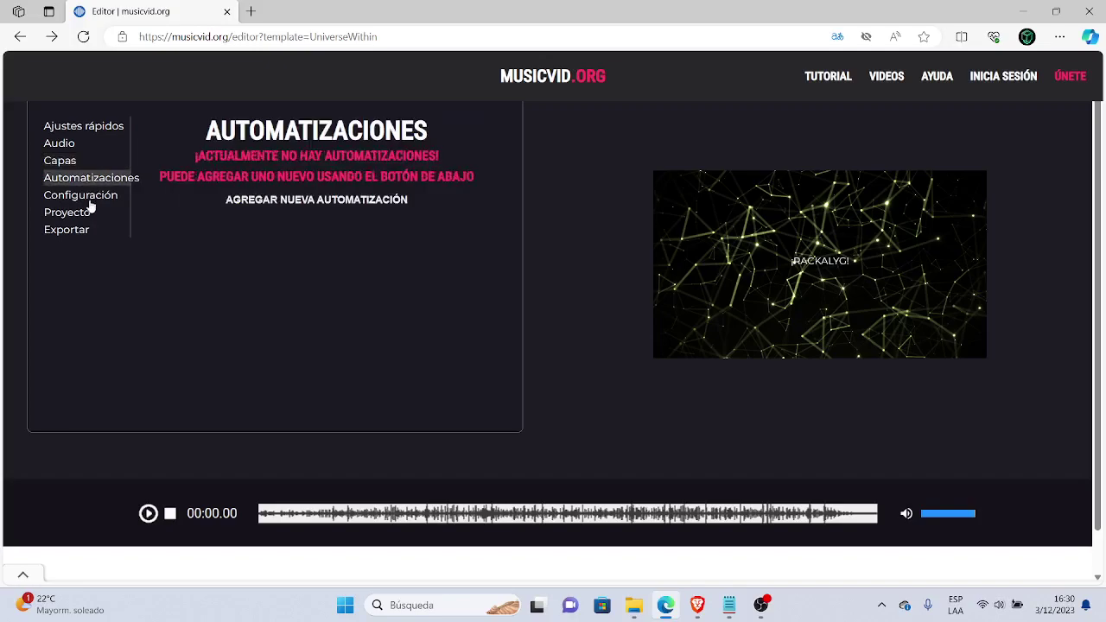
click(87, 197)
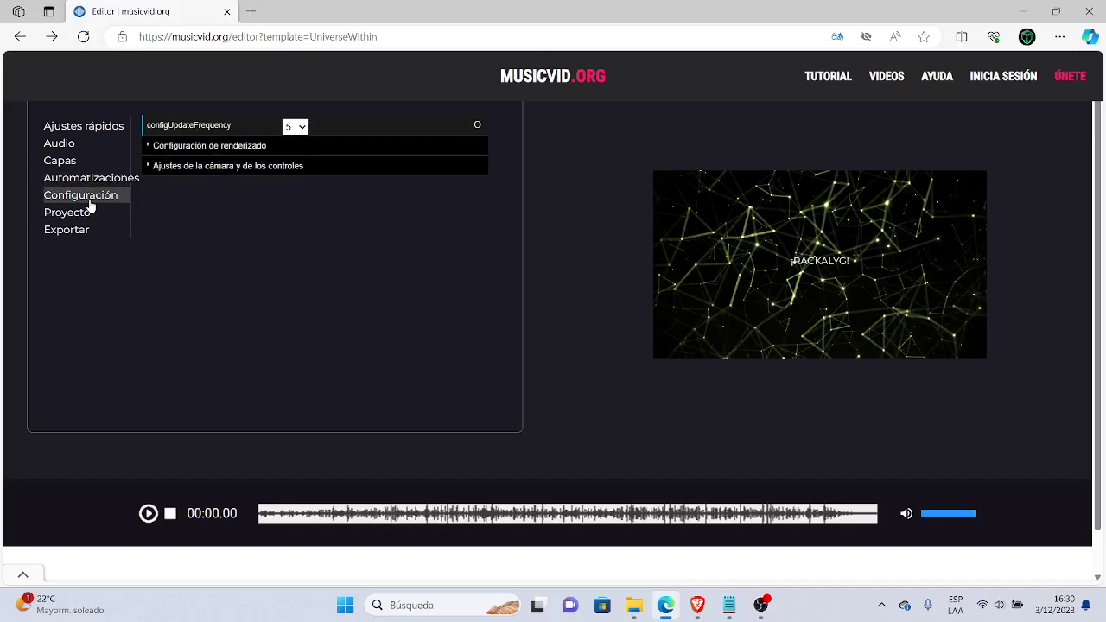
click(242, 146)
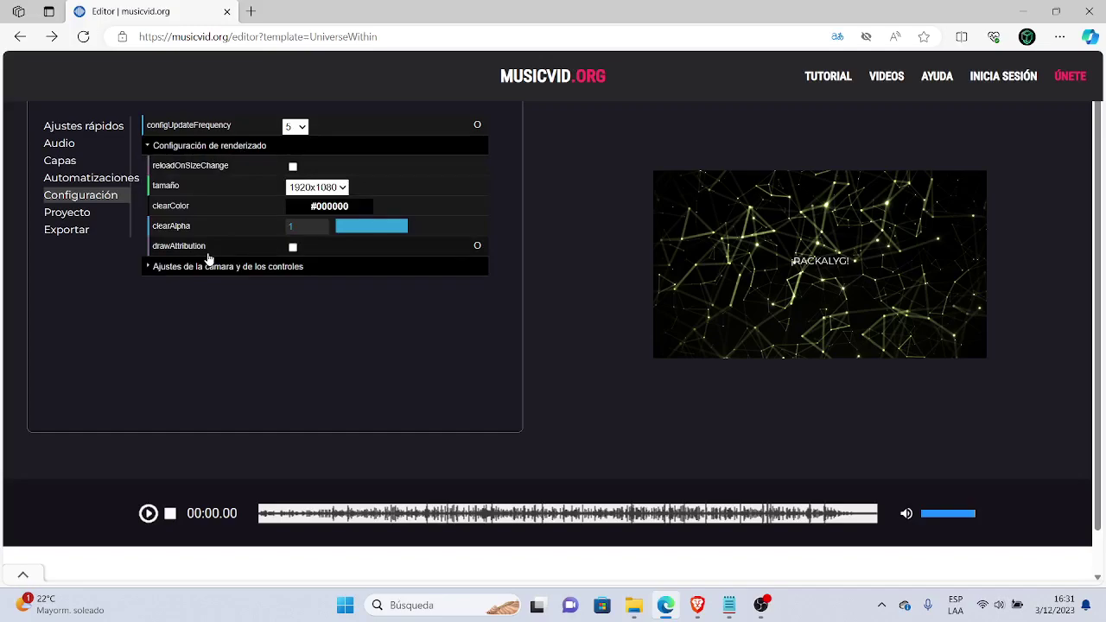
click(294, 251)
click(293, 248)
click(294, 248)
click(293, 248)
click(293, 248)
click(148, 148)
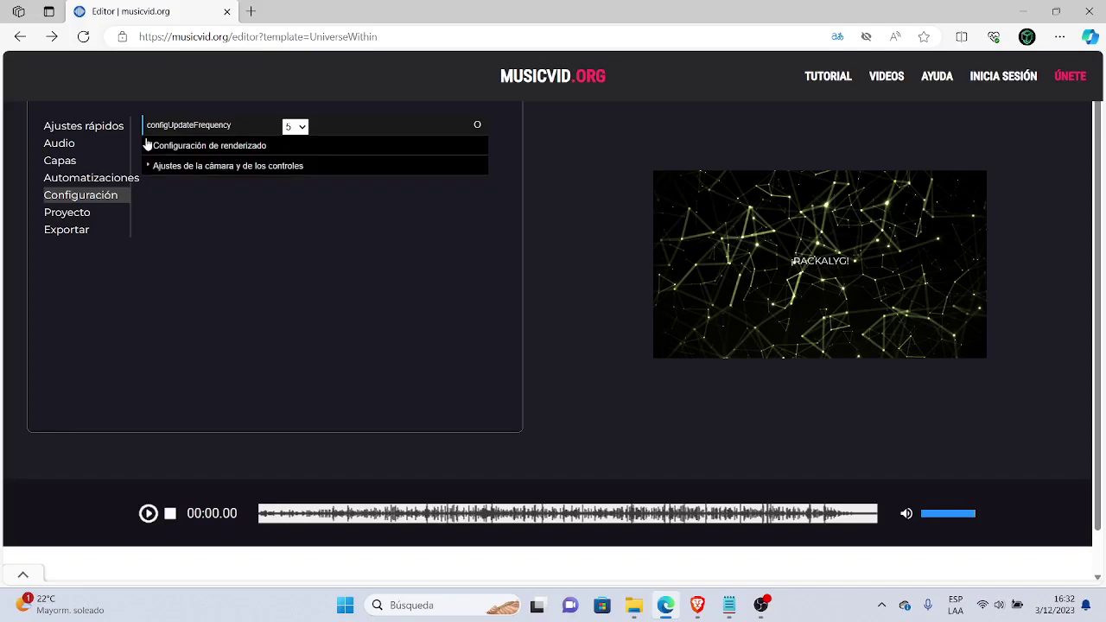
Try making the project available to the public in the project settings.
click(68, 216)
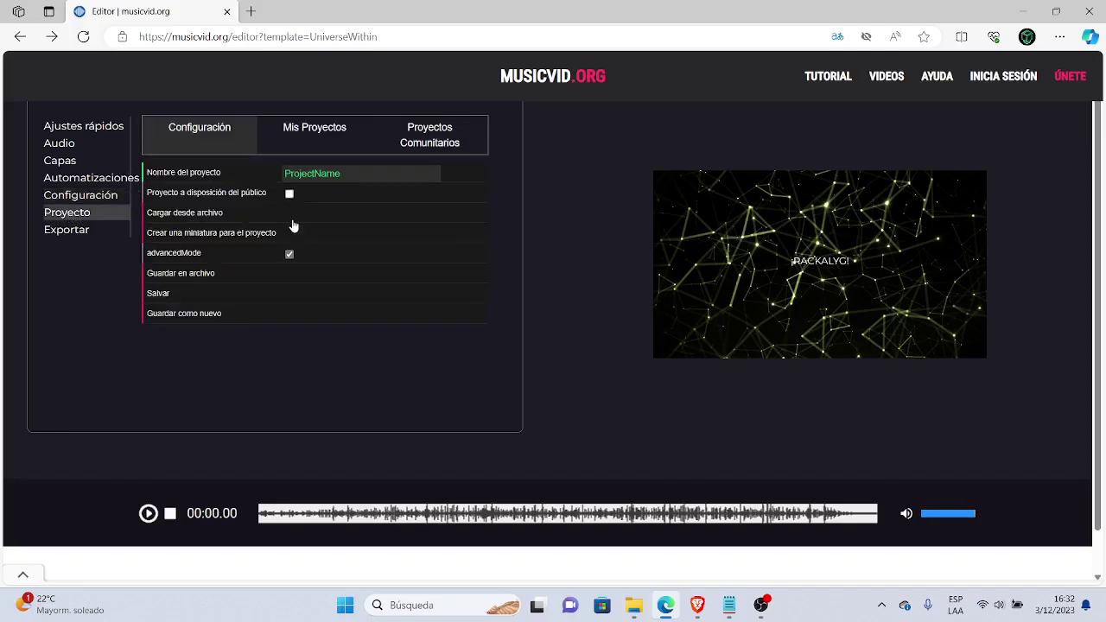
click(286, 145)
click(288, 194)
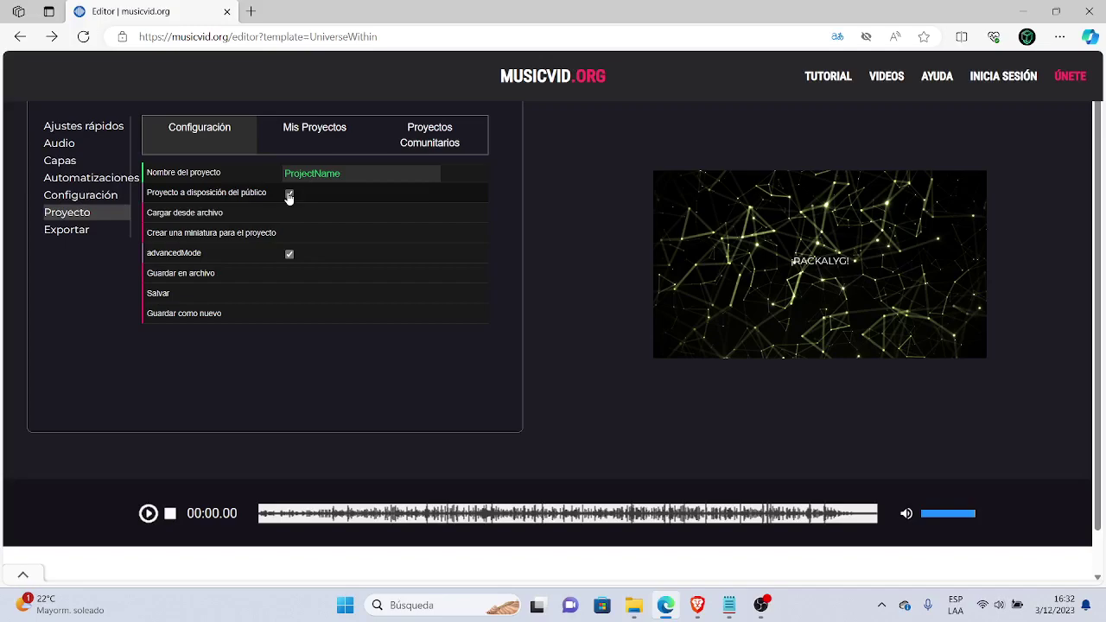
click(289, 195)
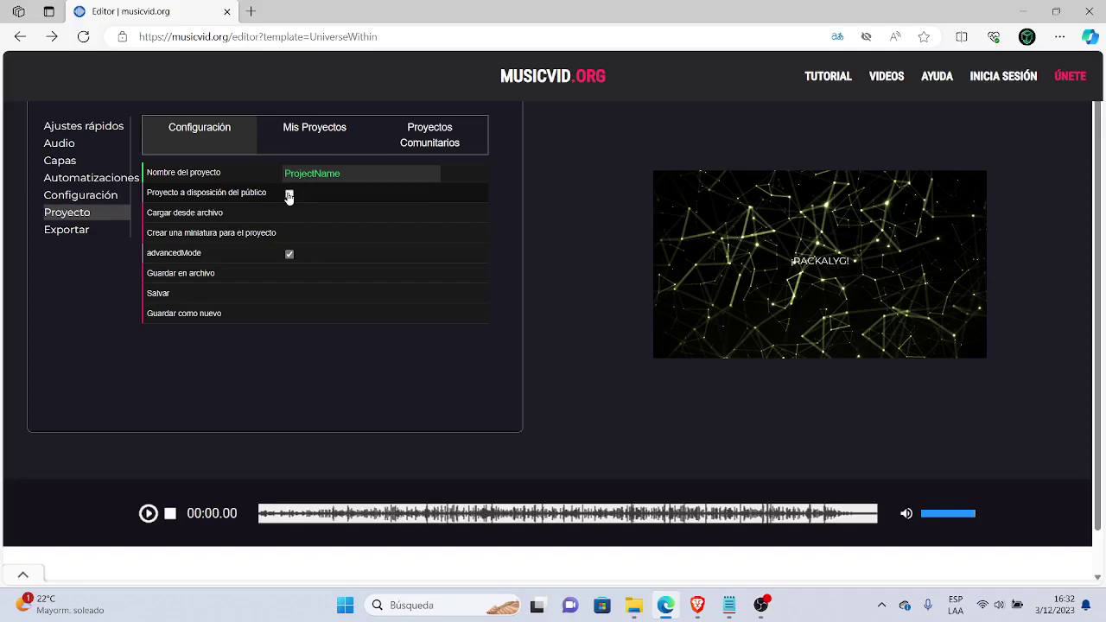
Check the personal and community project lists and return to the project settings.
click(337, 138)
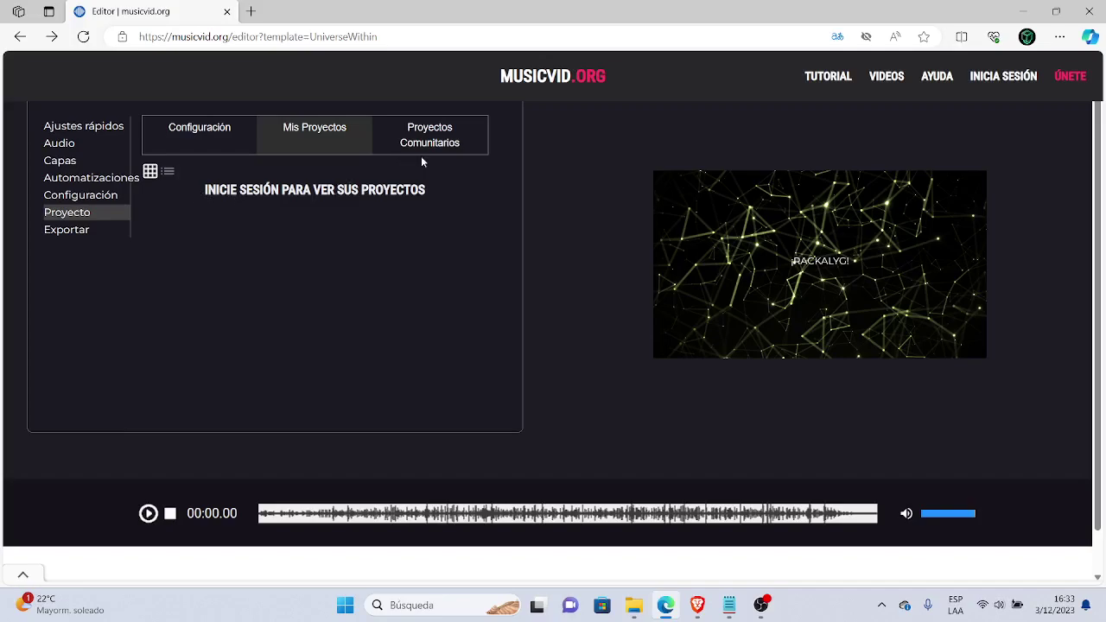
click(445, 141)
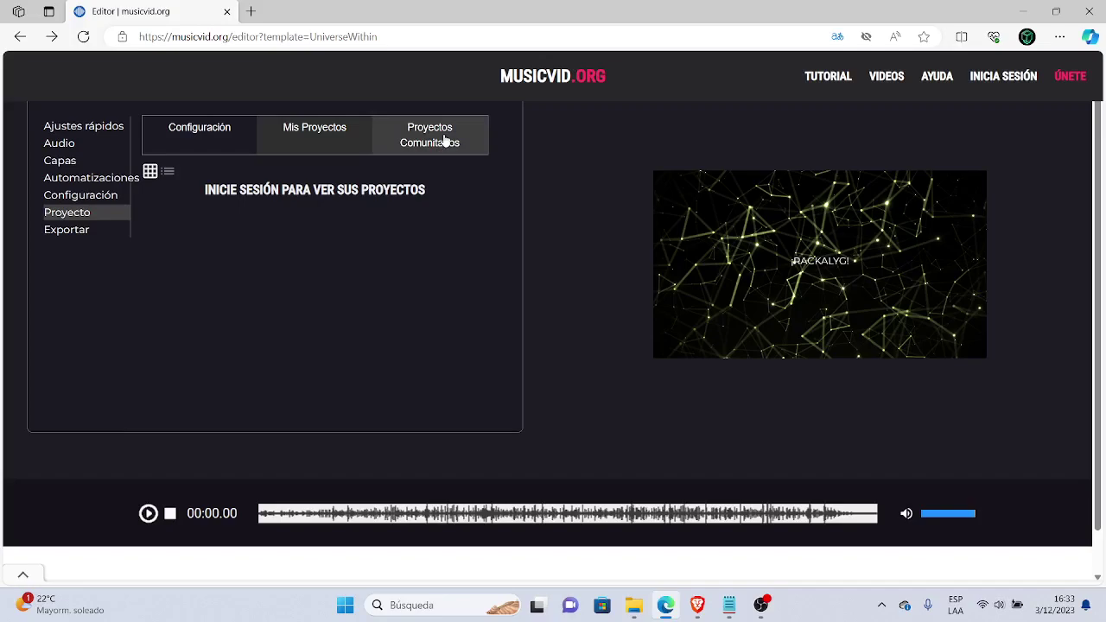
click(237, 132)
click(238, 132)
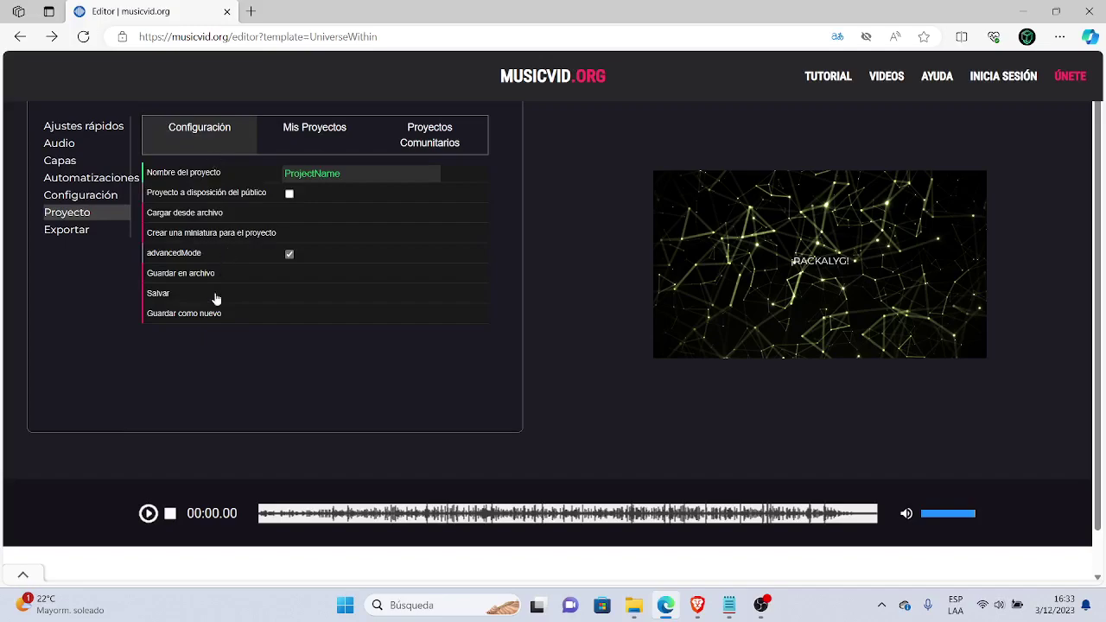
Look over the export and quick settings, and play the video preview up to about 24 seconds.
click(72, 231)
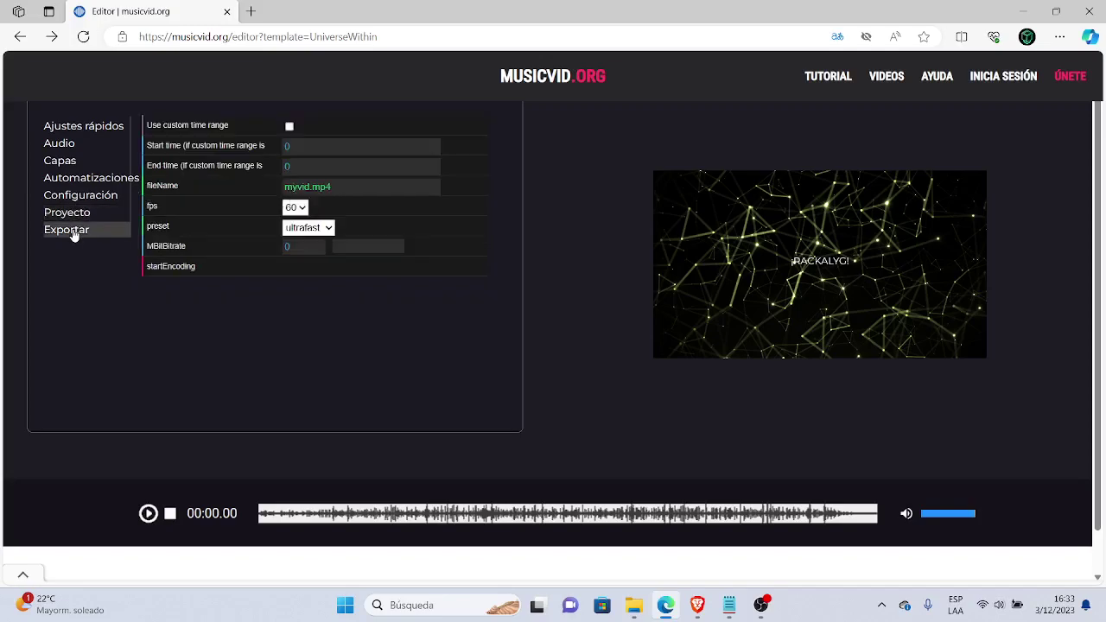
click(309, 189)
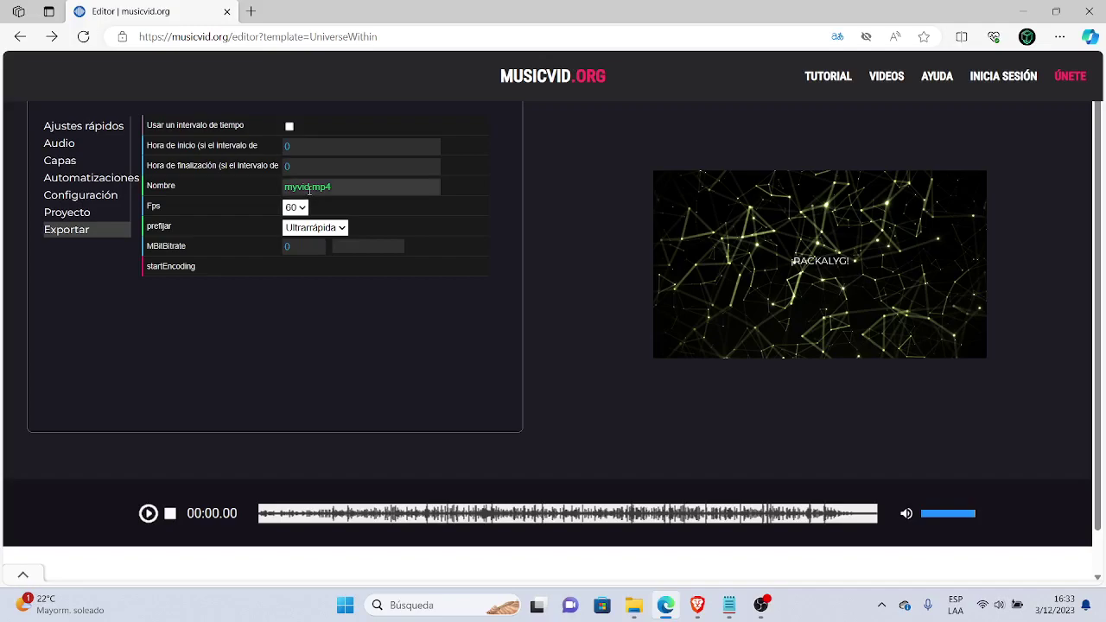
click(87, 127)
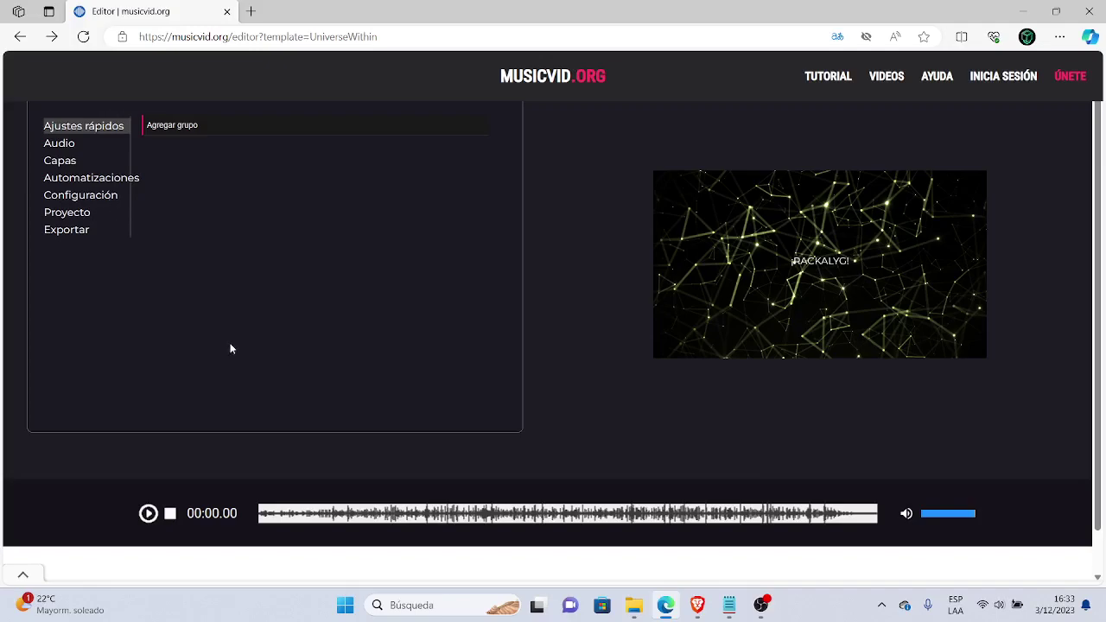
click(147, 514)
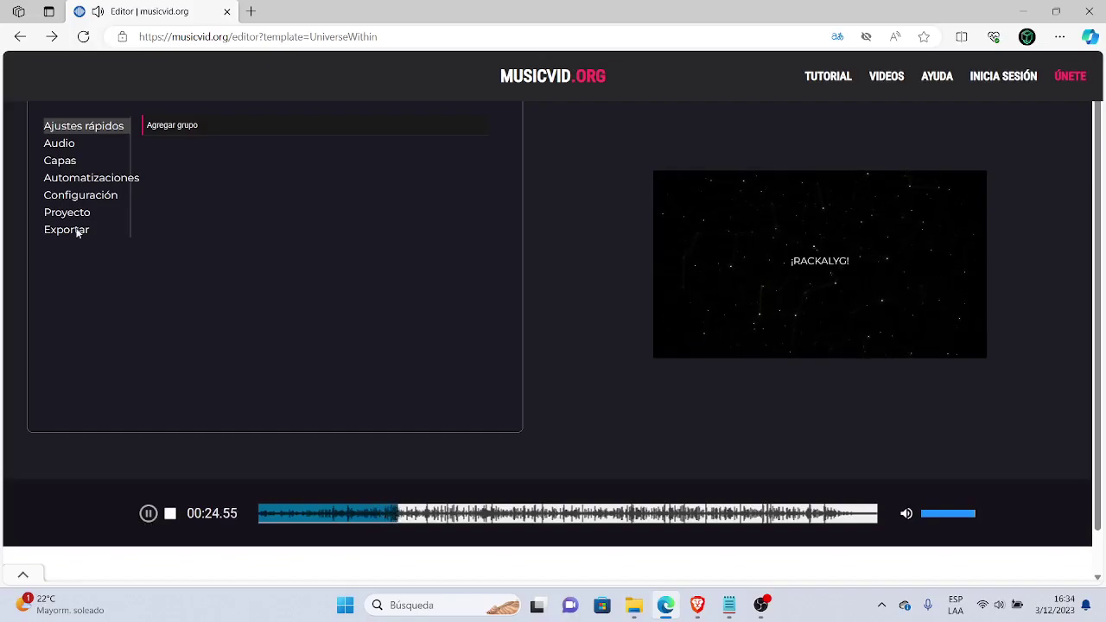
key(space)
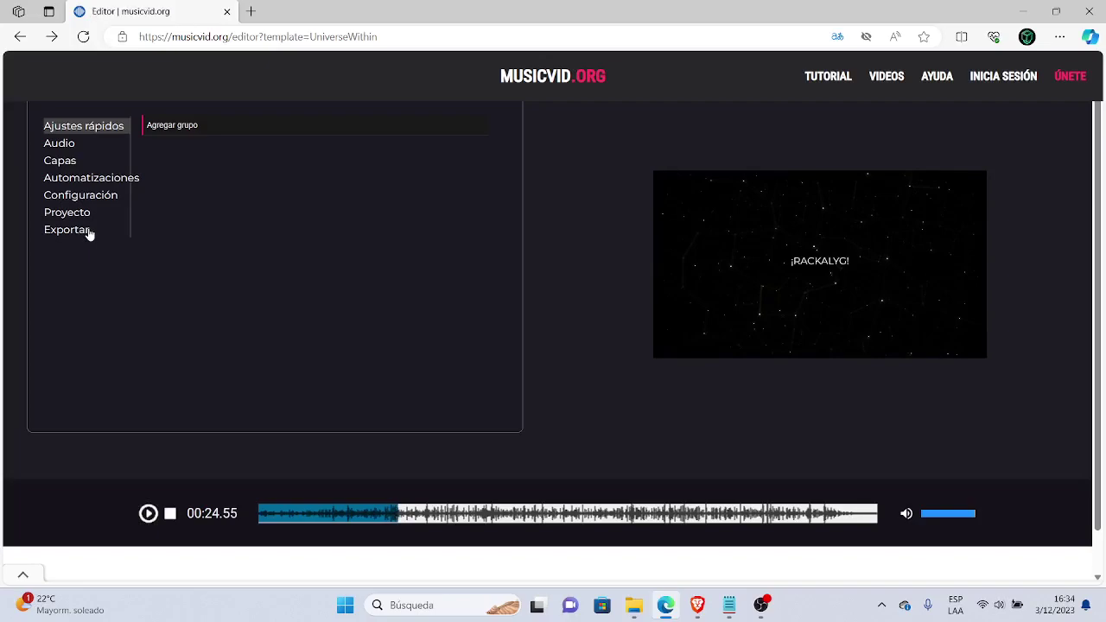
Clear the base name of the export file, keeping only the .mp4 extension.
click(67, 230)
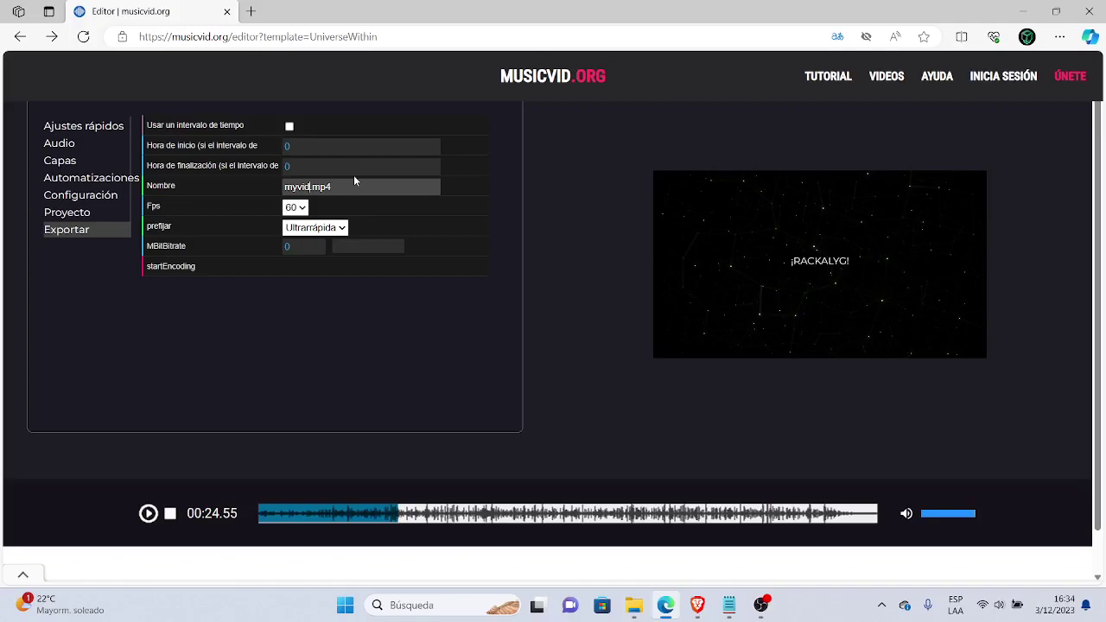
key(BackSpace)
key(BackSpace)
key(BackSpace)
key(BackSpace)
key(BackSpace)
Try the copied title as the export file name before the .mp4 extension and clear it again.
key(ctrl+v)
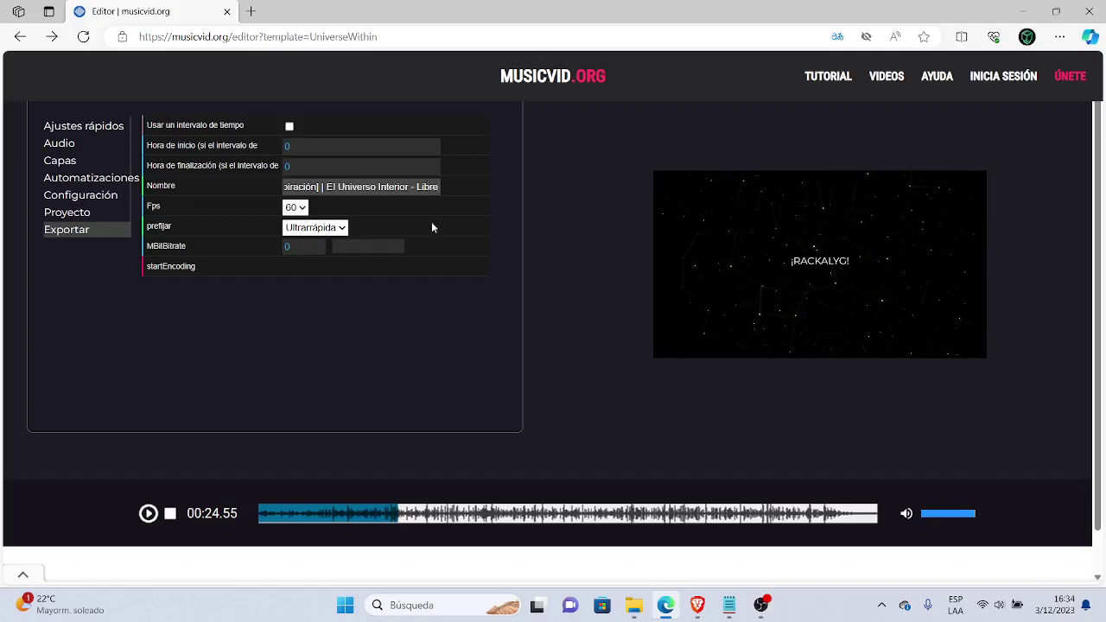
key(BackSpace)
key(BackSpace)
key(BackSpace)
key(BackSpace)
key(BackSpace)
key(BackSpace)
key(BackSpace)
key(BackSpace)
key(BackSpace)
key(BackSpace)
key(BackSpace)
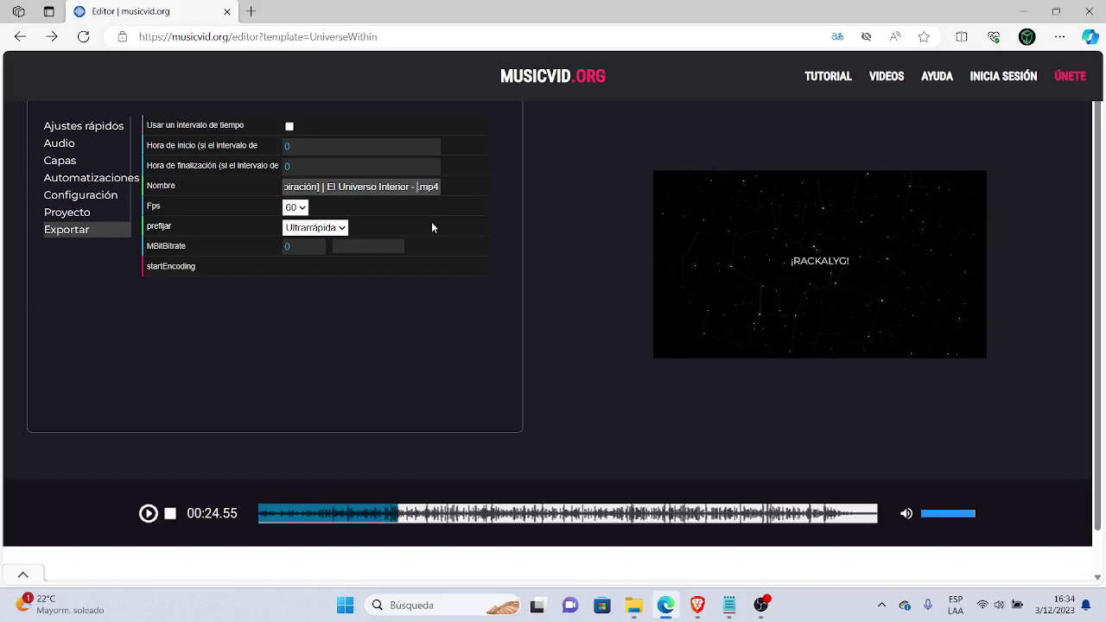
key(BackSpace)
key(BackSpace)
key(BackSpace)
key(BackSpace)
key(BackSpace)
key(BackSpace)
key(BackSpace)
key(BackSpace)
key(BackSpace)
key(BackSpace)
key(BackSpace)
key(BackSpace)
key(BackSpace)
key(BackSpace)
key(BackSpace)
key(BackSpace)
key(BackSpace)
key(BackSpace)
key(BackSpace)
key(BackSpace)
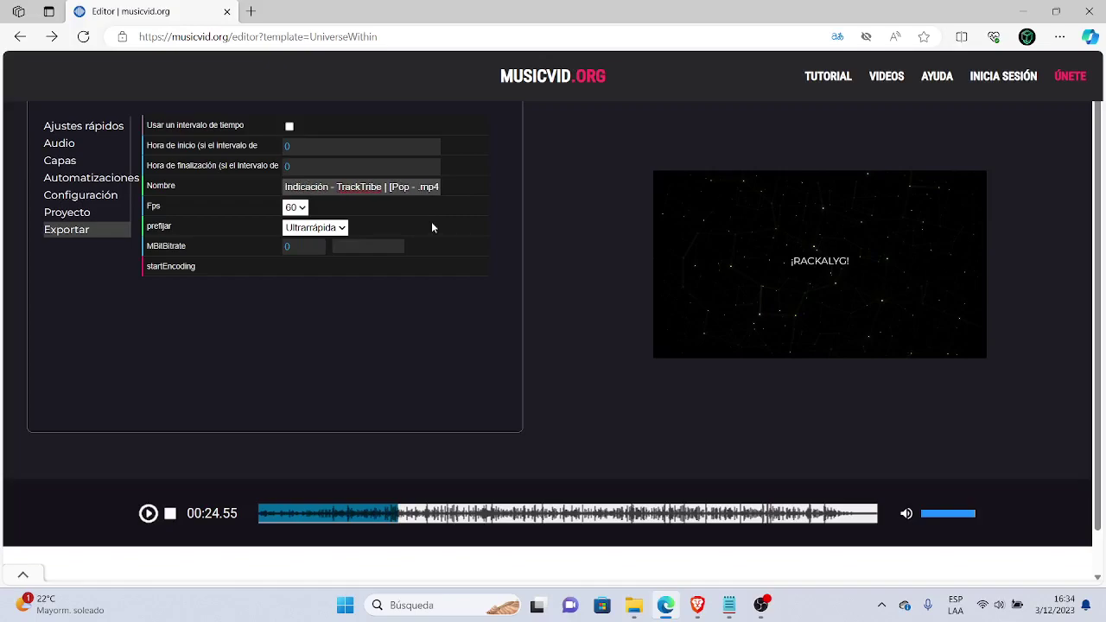
key(BackSpace)
key(BackSpace)
key(BackSpace)
key(BackSpace)
key(BackSpace)
key(BackSpace)
key(BackSpace)
key(BackSpace)
key(BackSpace)
key(BackSpace)
key(BackSpace)
key(BackSpace)
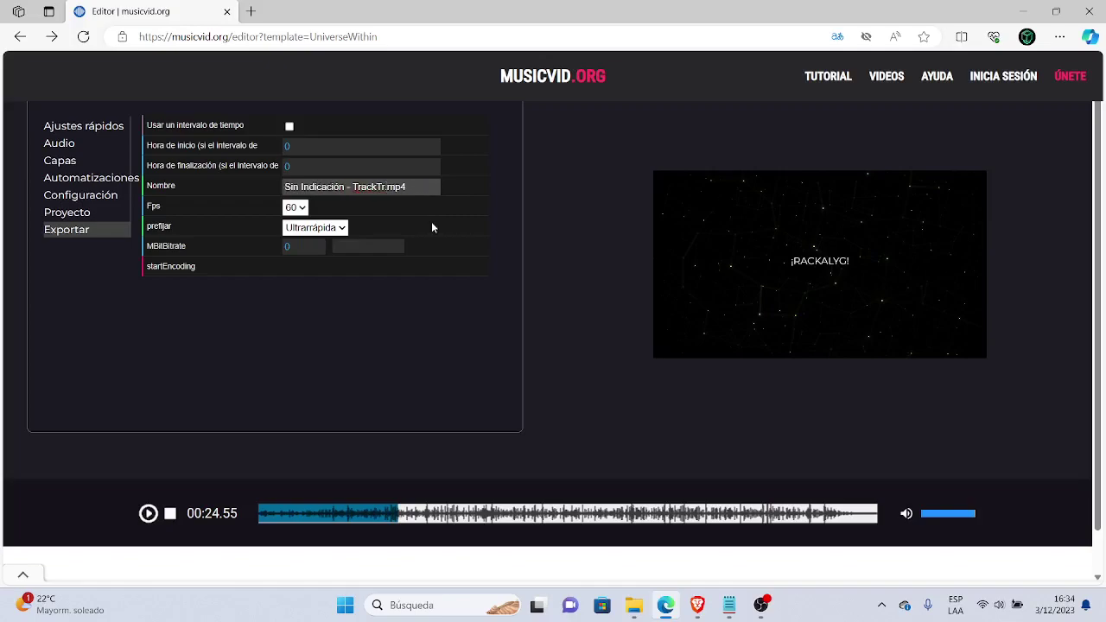
key(BackSpace)
key(BackSpace)
key(BackSpace)
key(BackSpace)
key(BackSpace)
key(BackSpace)
key(BackSpace)
key(BackSpace)
key(BackSpace)
key(BackSpace)
key(BackSpace)
key(BackSpace)
key(BackSpace)
key(BackSpace)
key(BackSpace)
key(BackSpace)
key(BackSpace)
key(BackSpace)
key(BackSpace)
key(BackSpace)
key(BackSpace)
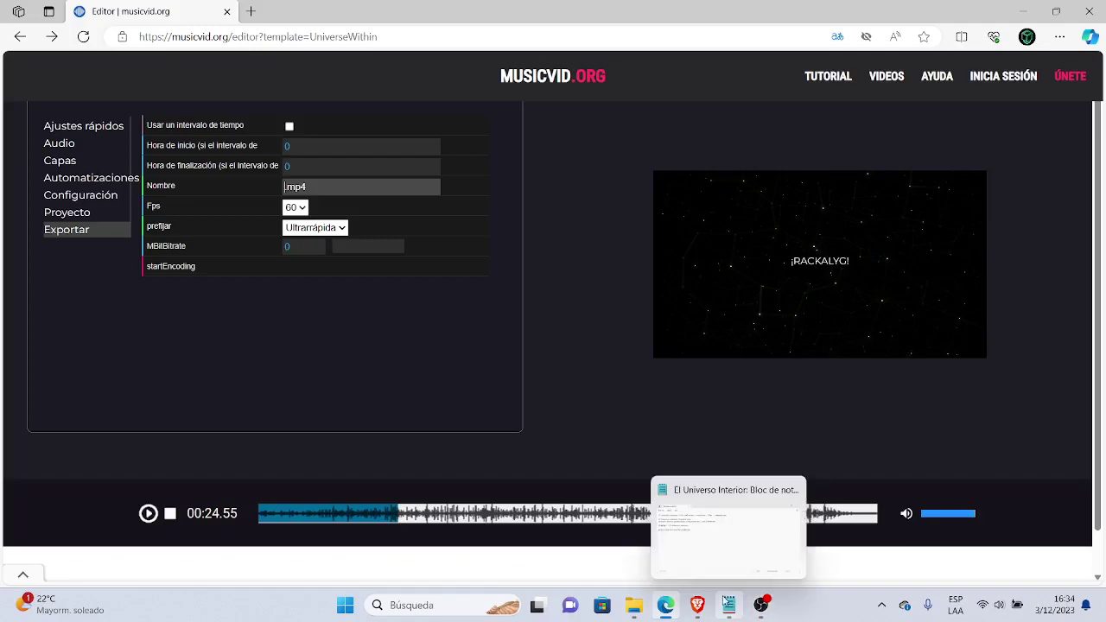
Close the El Universo Interior notes and copy the file name "Colony - TrackTribe" from the Biblioteca de Audio music folder.
click(729, 605)
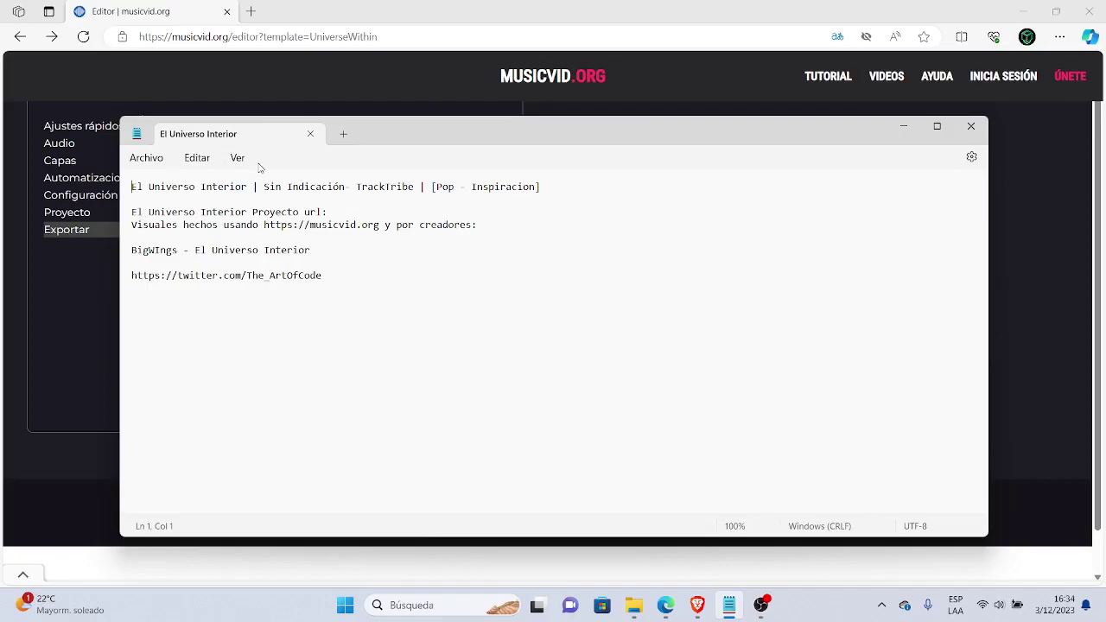
click(310, 136)
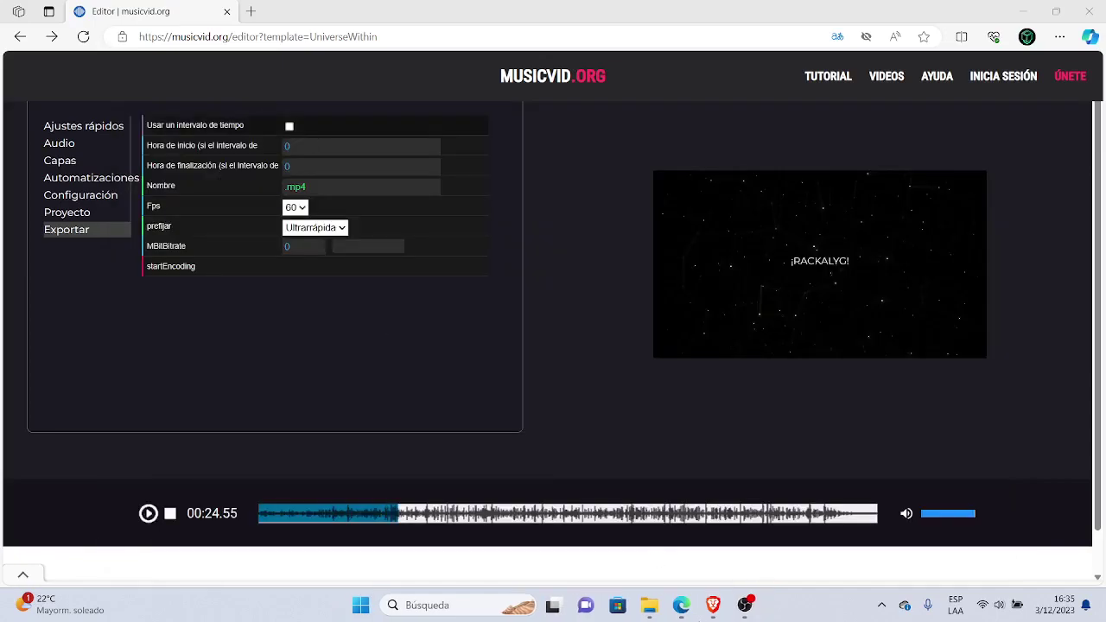
mouse_move(713, 605)
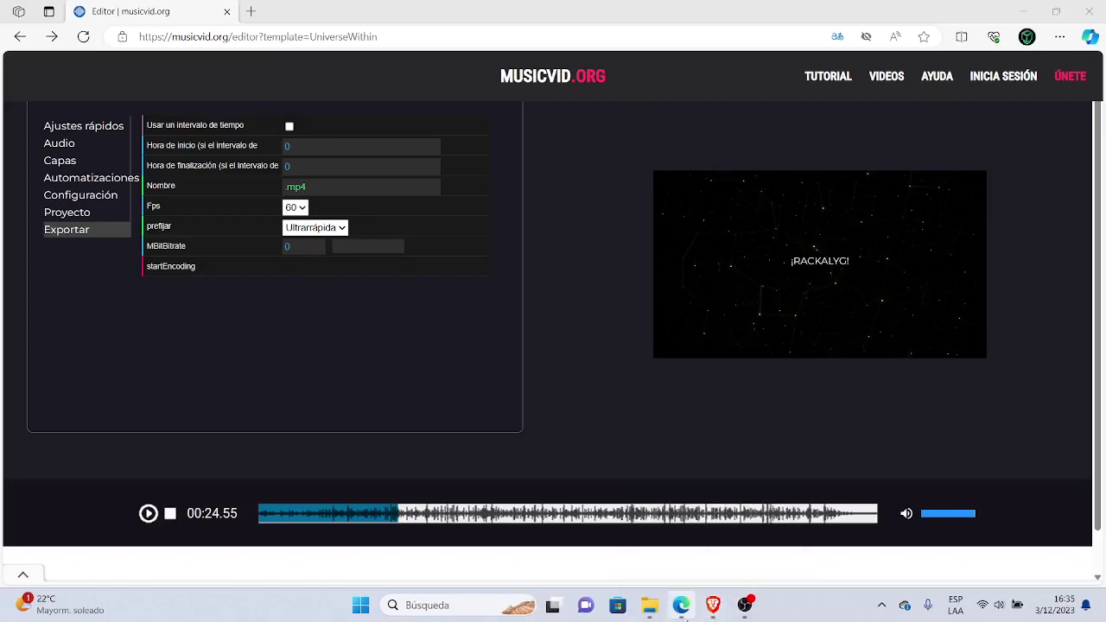
click(648, 605)
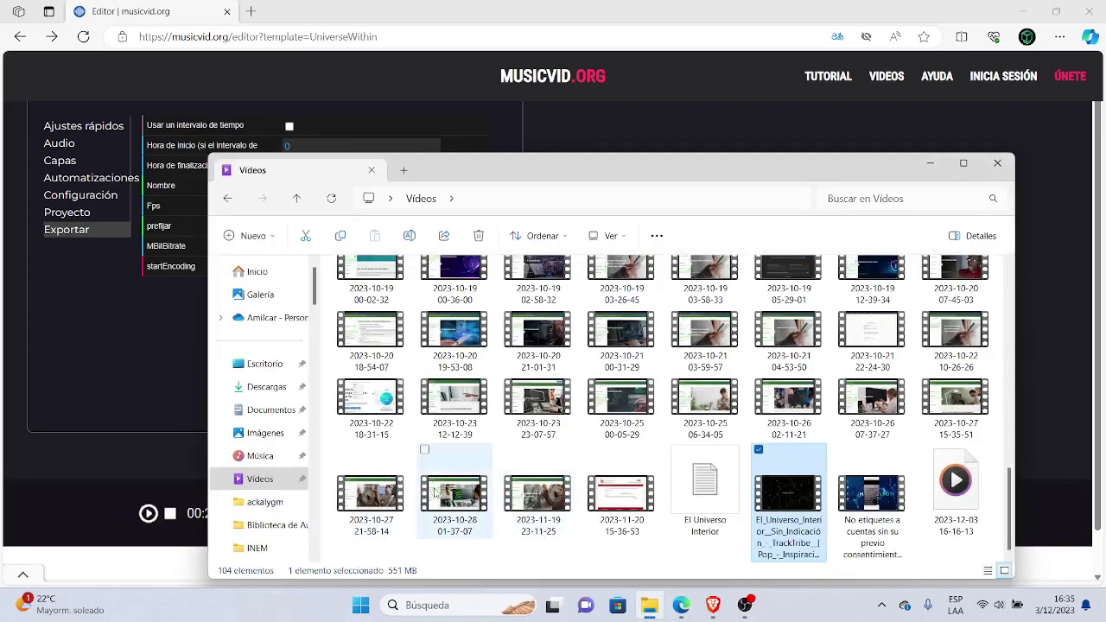
click(282, 463)
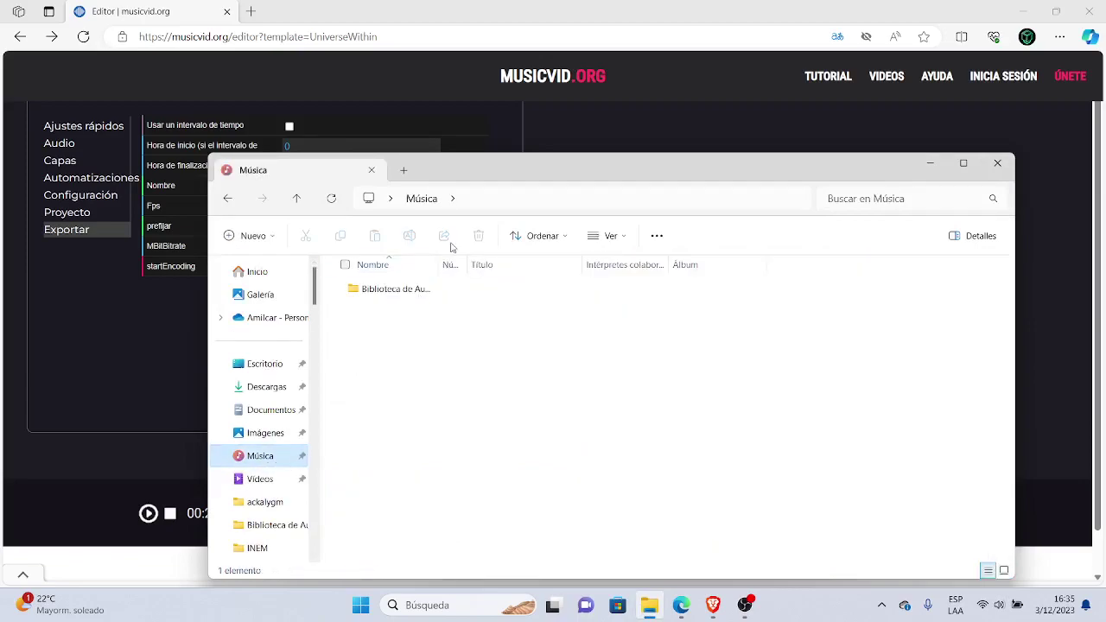
double_click(419, 287)
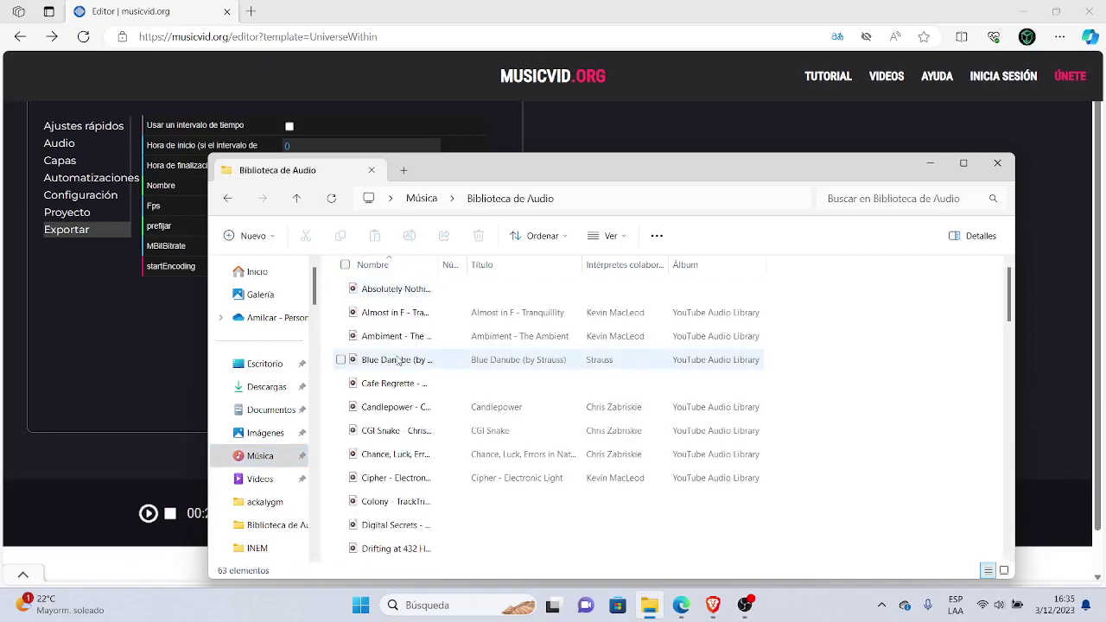
scroll(397, 370, down, 1)
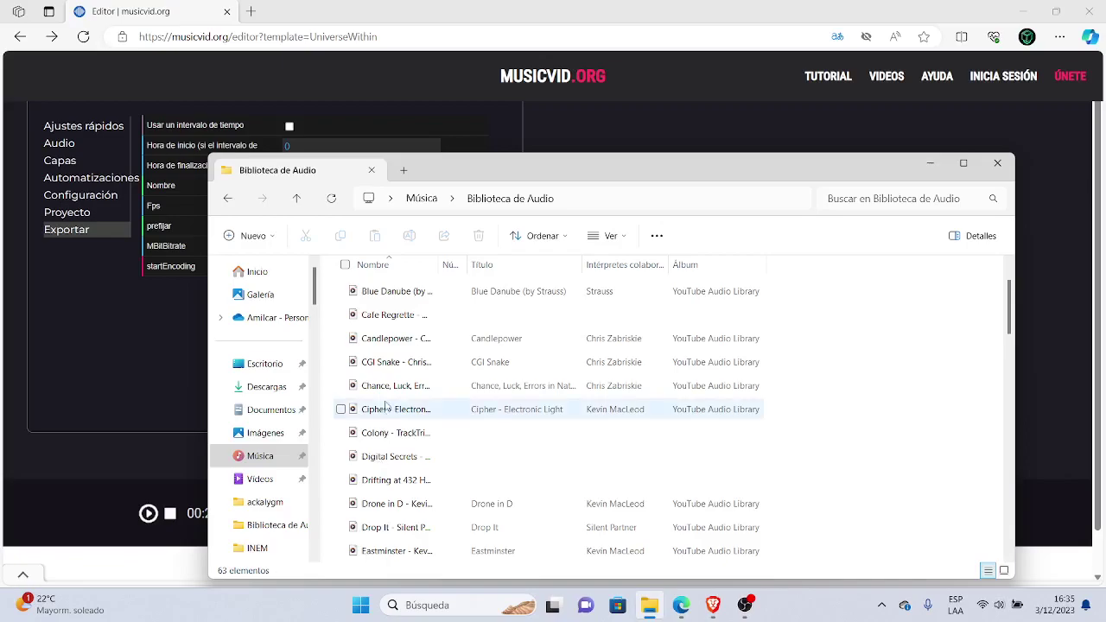
click(379, 437)
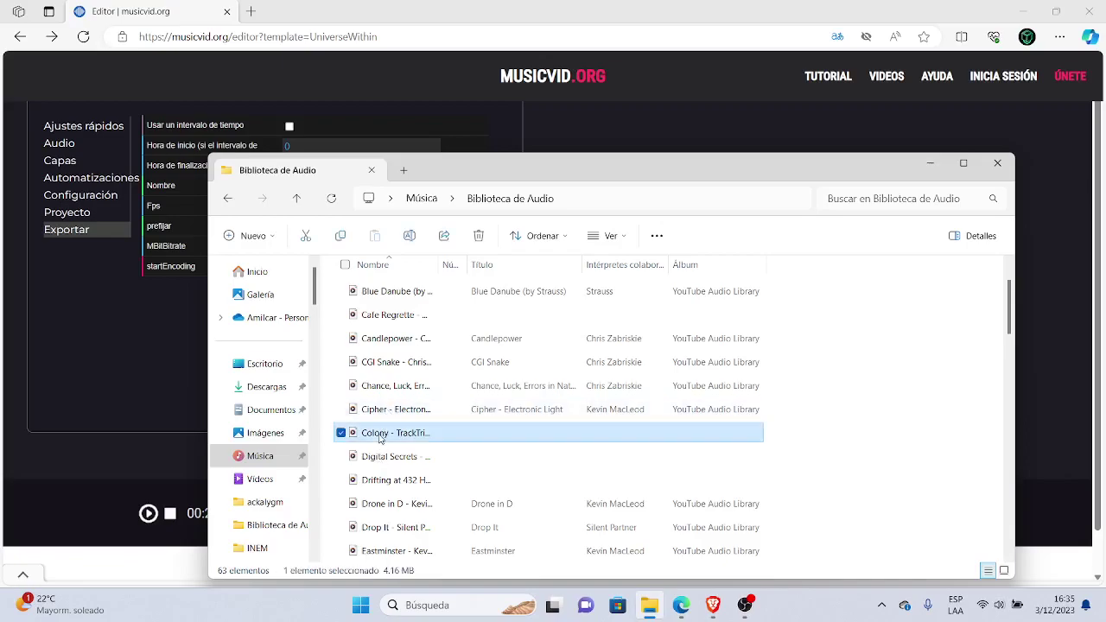
click(378, 435)
key(ctrl+c)
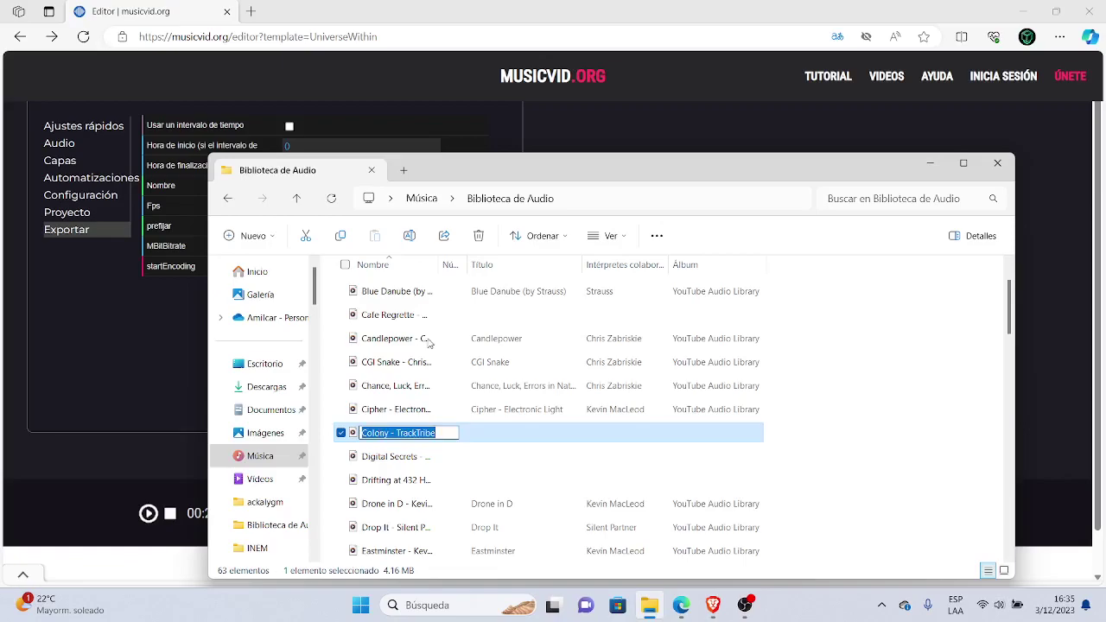
Set the export file name to "Colony - TrackTribe.mp4" using the copied track name.
click(929, 168)
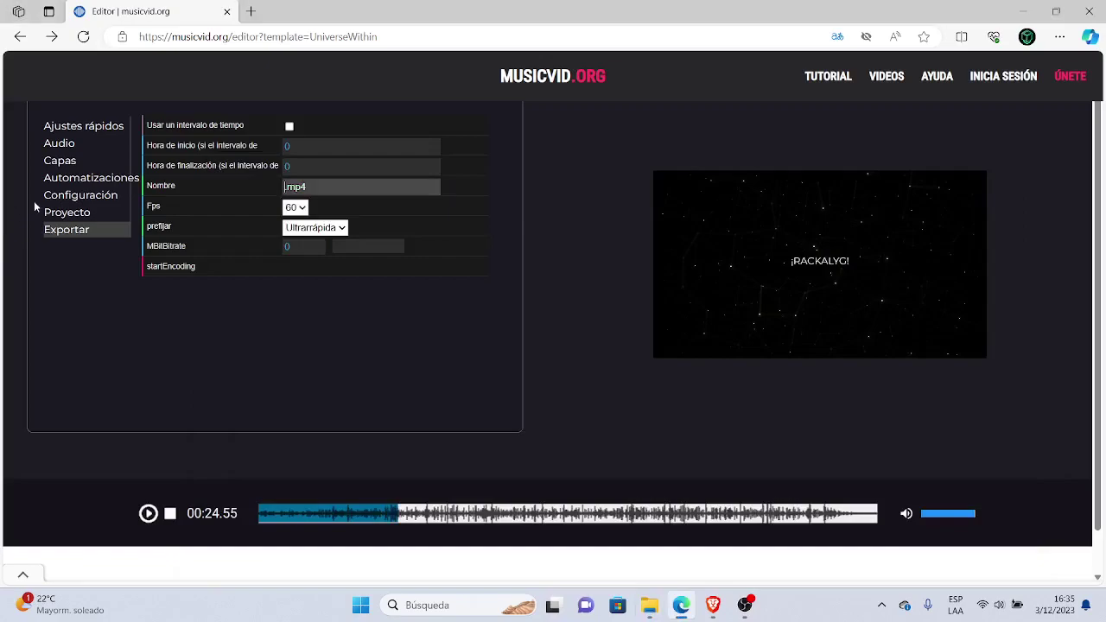
click(305, 193)
key(ctrl+v)
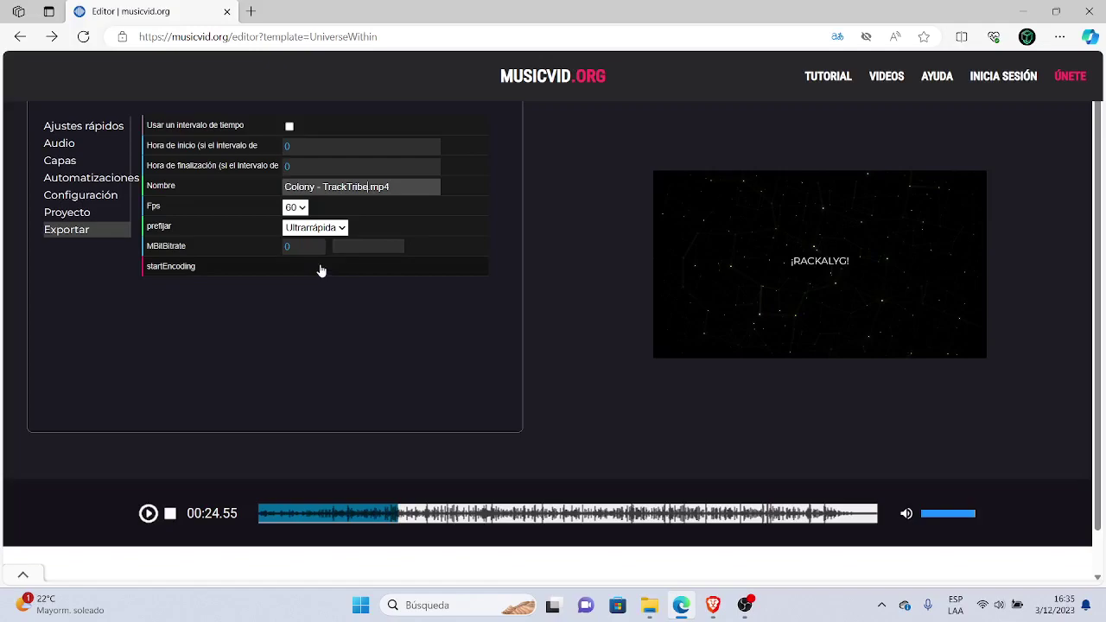
Start encoding the video and accept the attribution notice for the licensed visual.
click(183, 268)
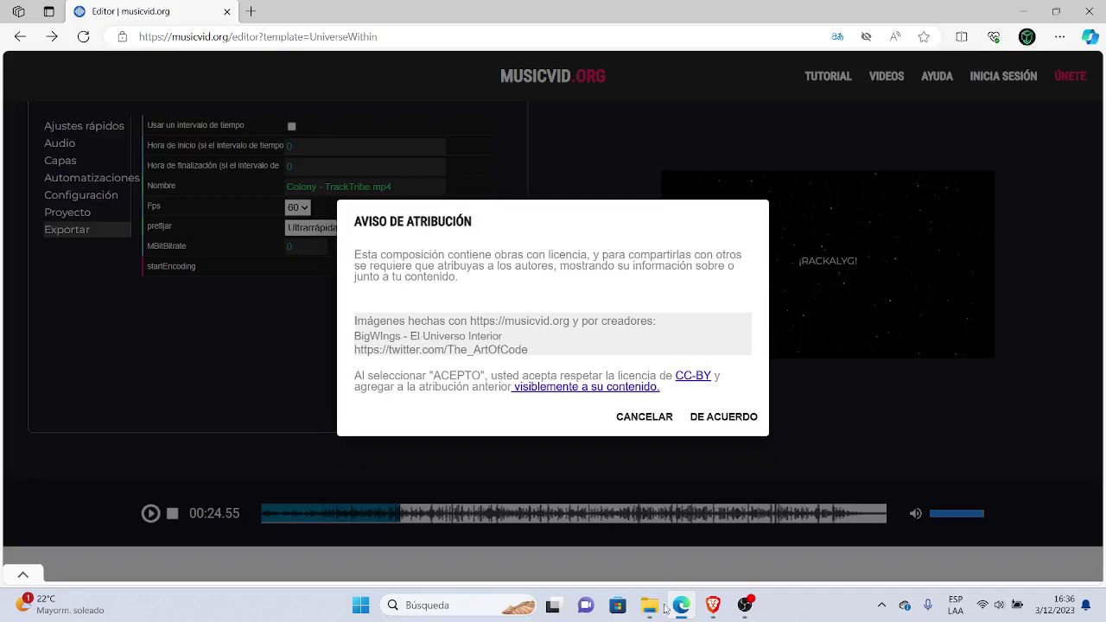
mouse_move(663, 617)
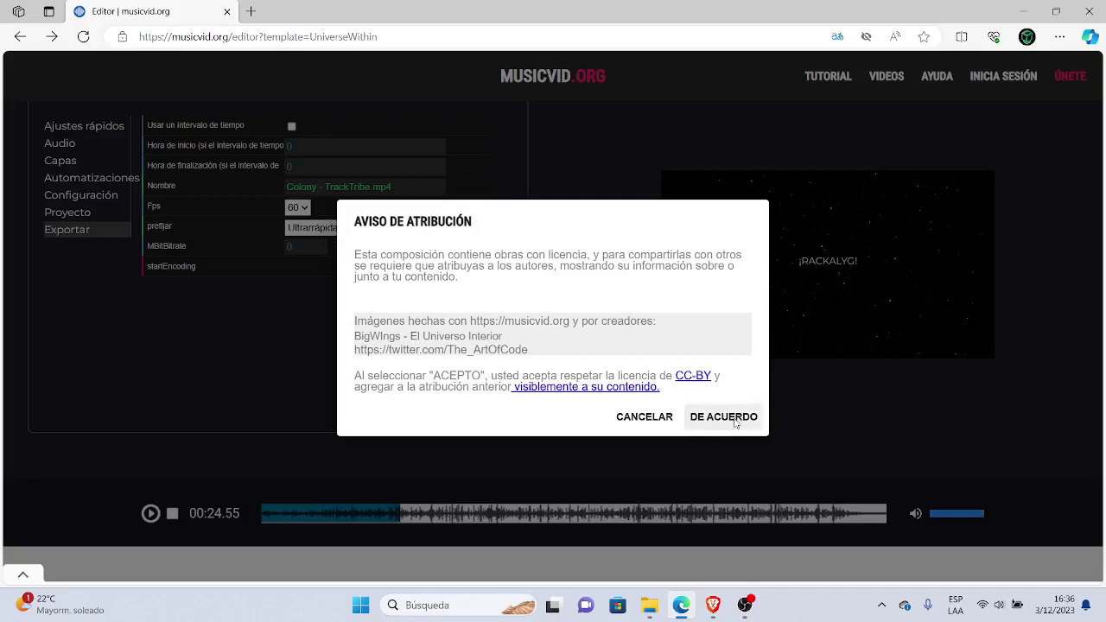
click(734, 418)
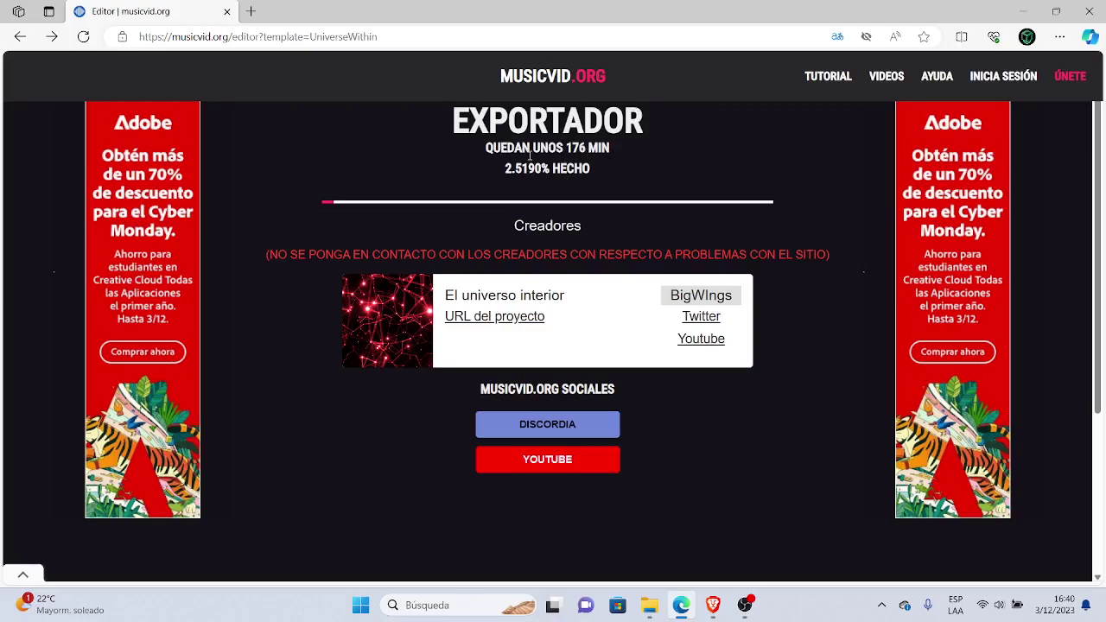
Check the export progress page and highlight the notice about not contacting the creators.
scroll(530, 154, up, 1)
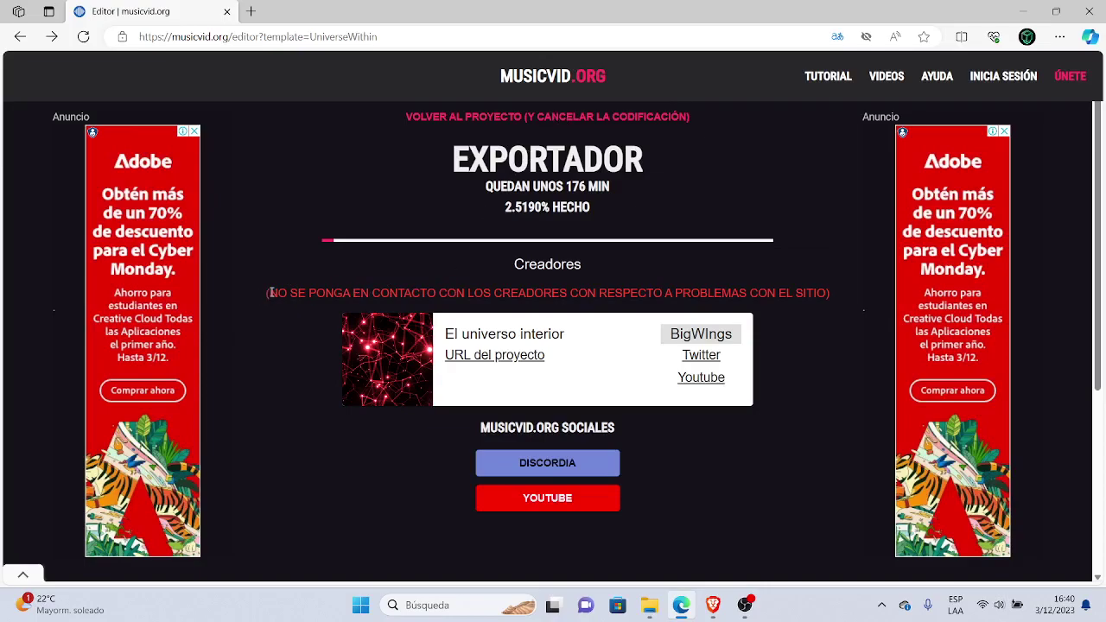
drag(261, 293, 841, 294)
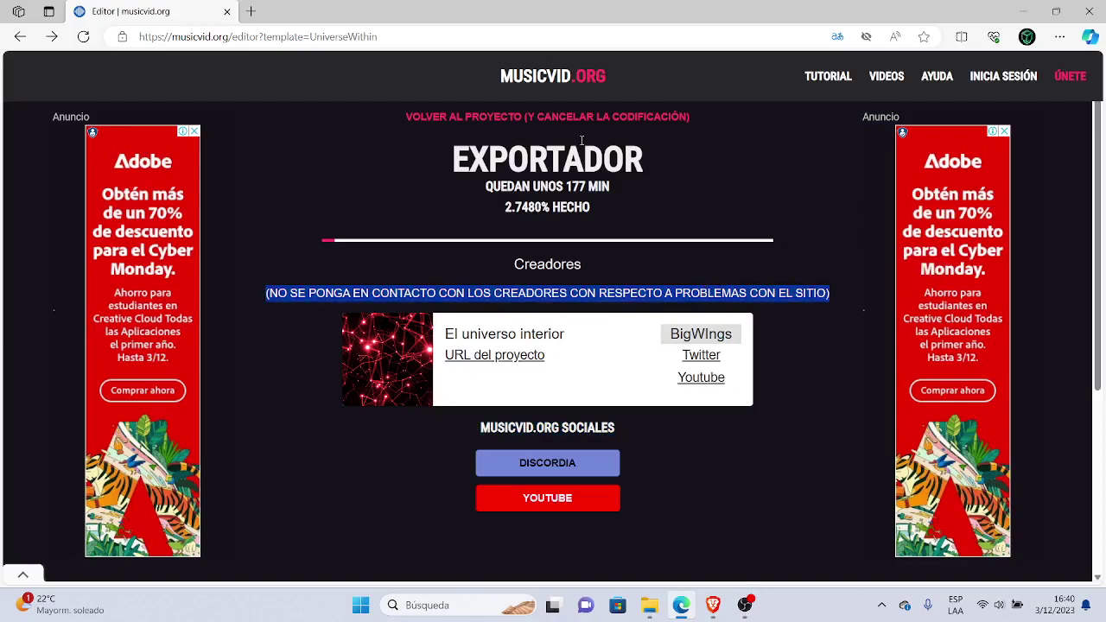
click(801, 218)
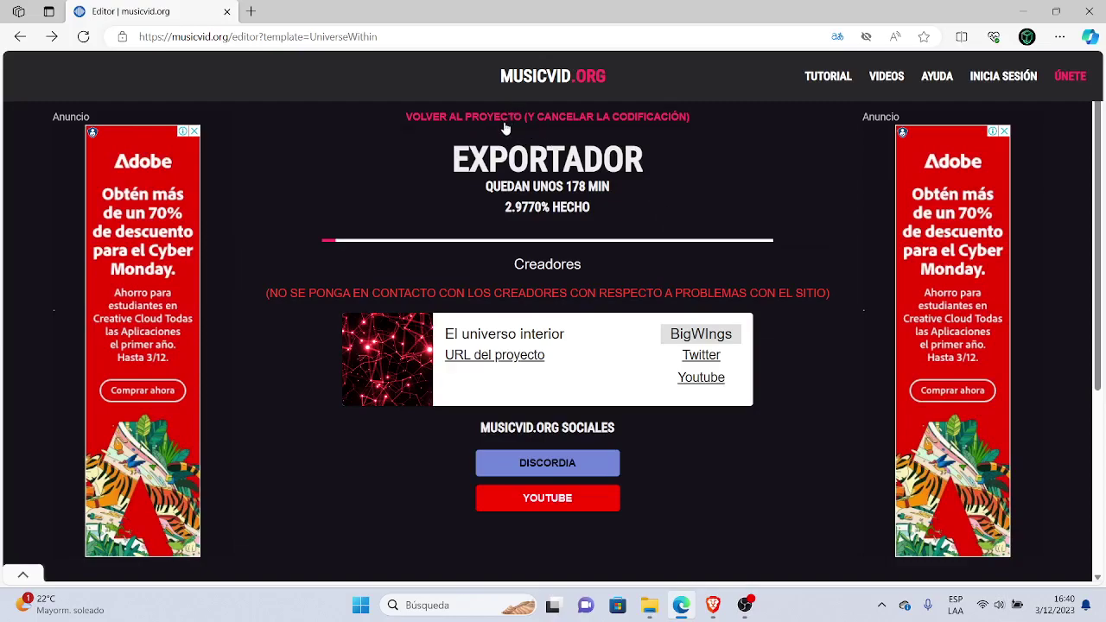
Cancel the running export and close the editor's browser tab.
click(562, 120)
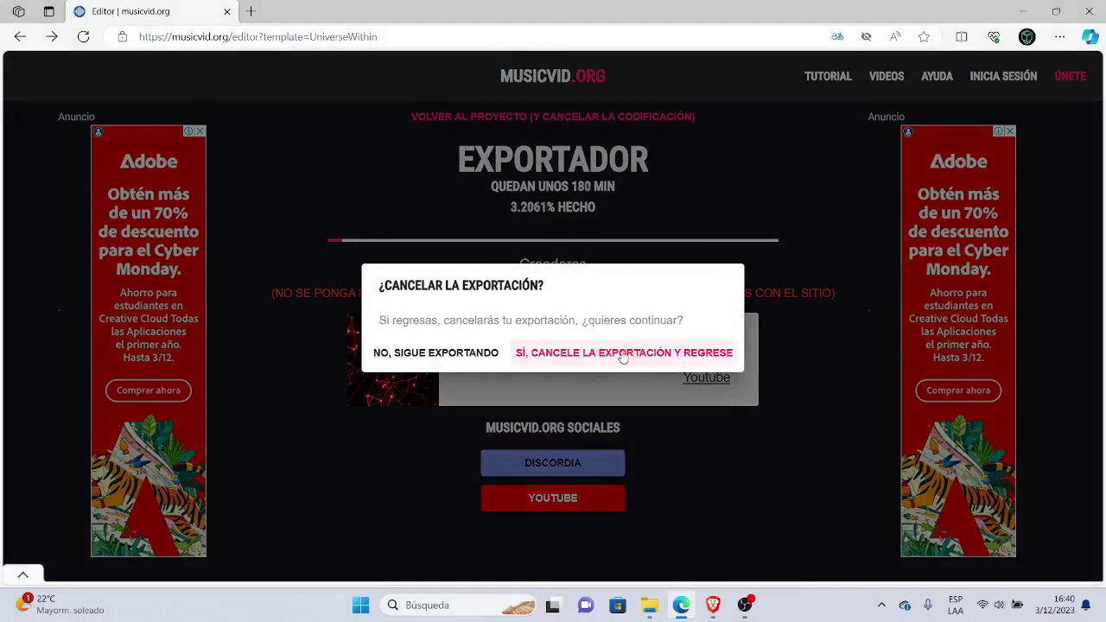
click(624, 354)
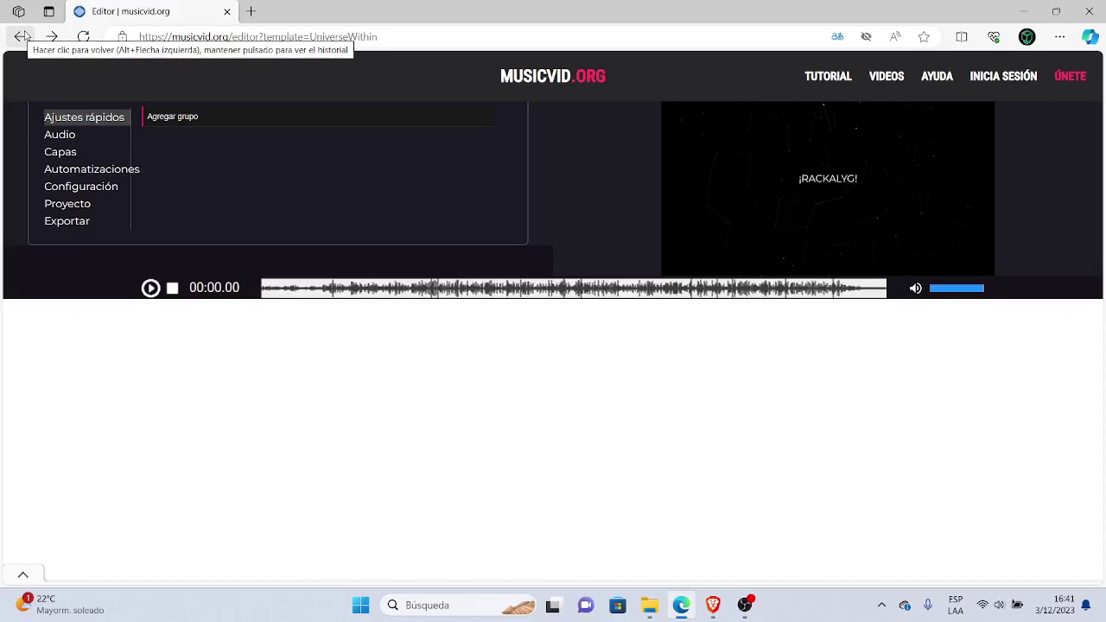
click(22, 36)
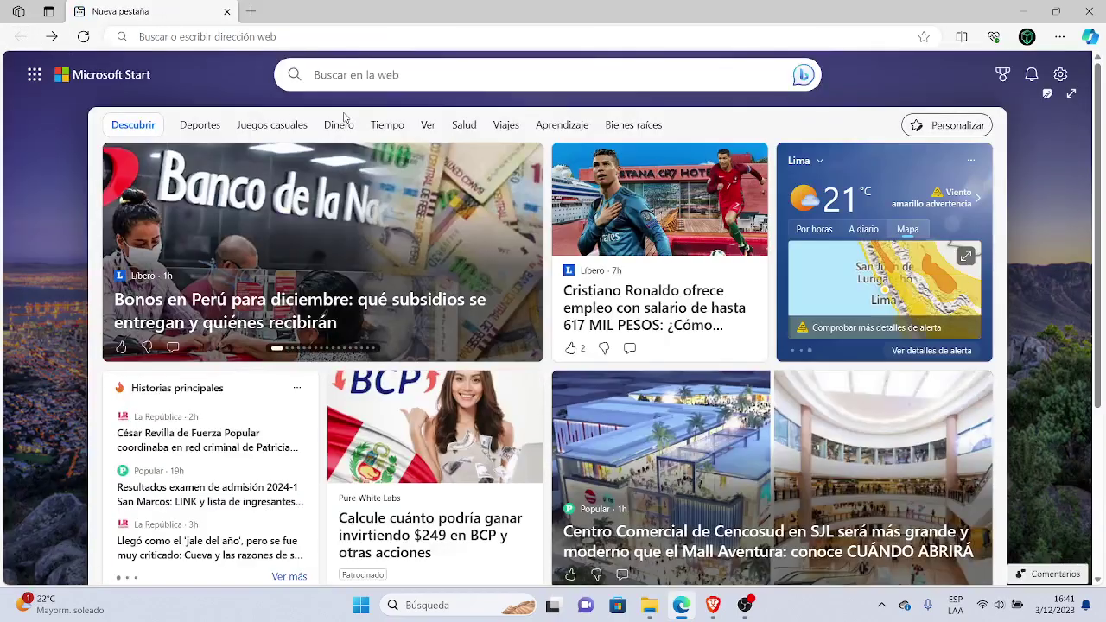
click(225, 12)
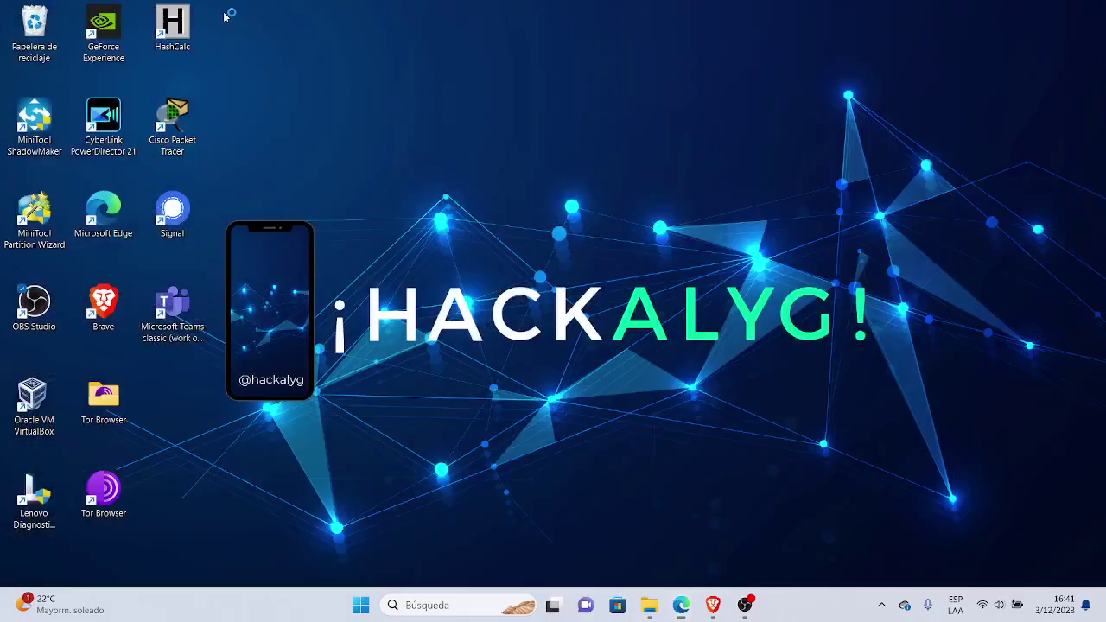
Find the finished El_Universo_Interior video in the Vídeos folder and play it.
click(652, 605)
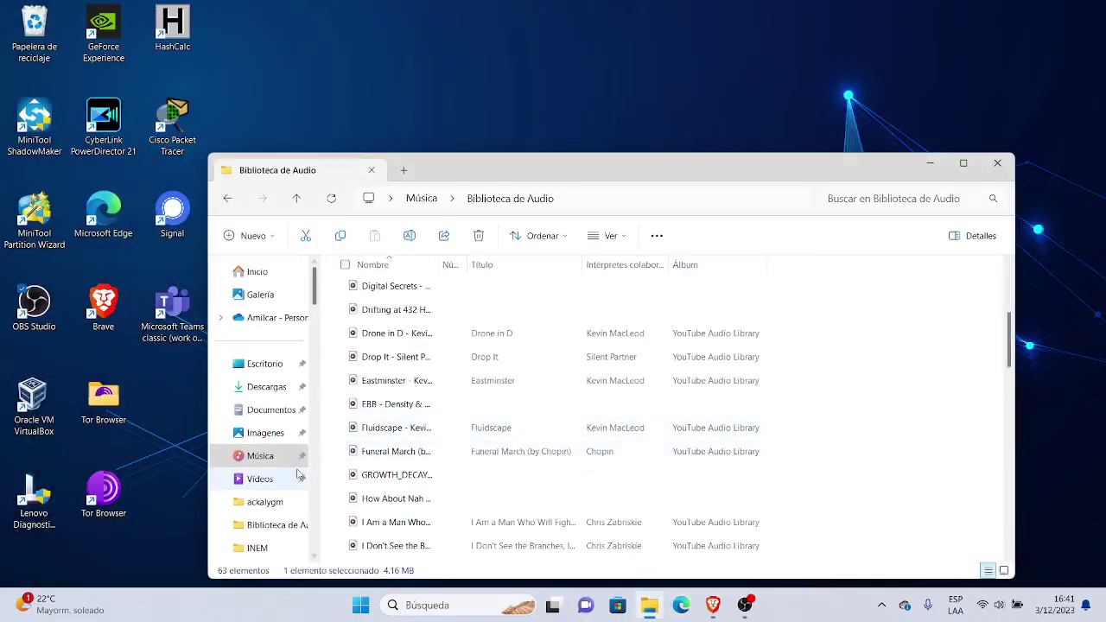
click(271, 482)
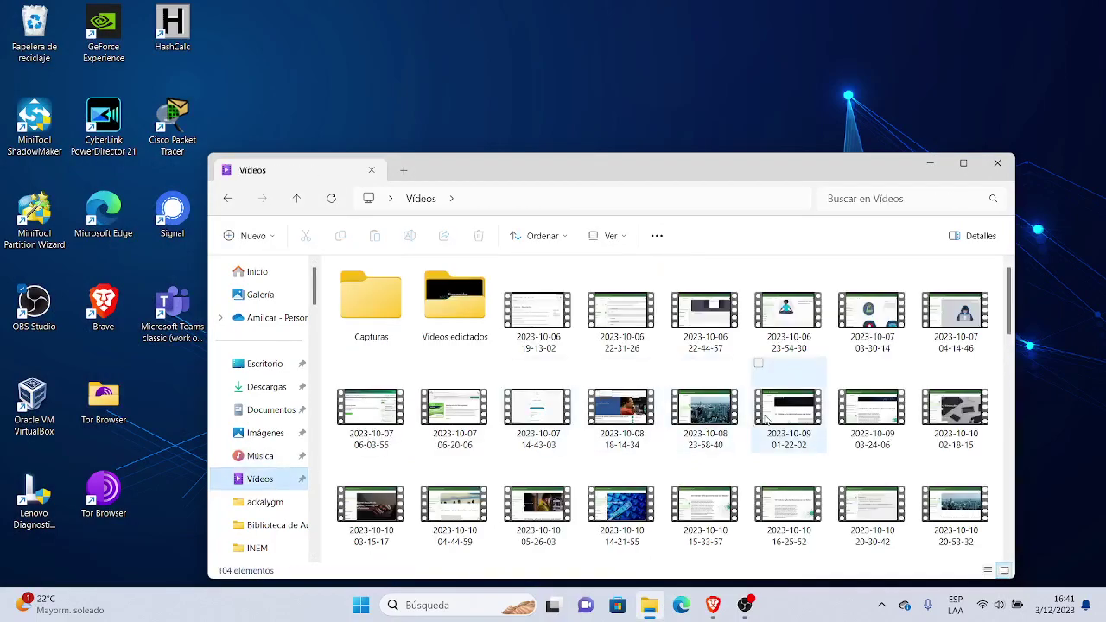
scroll(766, 421, down, 5)
scroll(765, 421, down, 5)
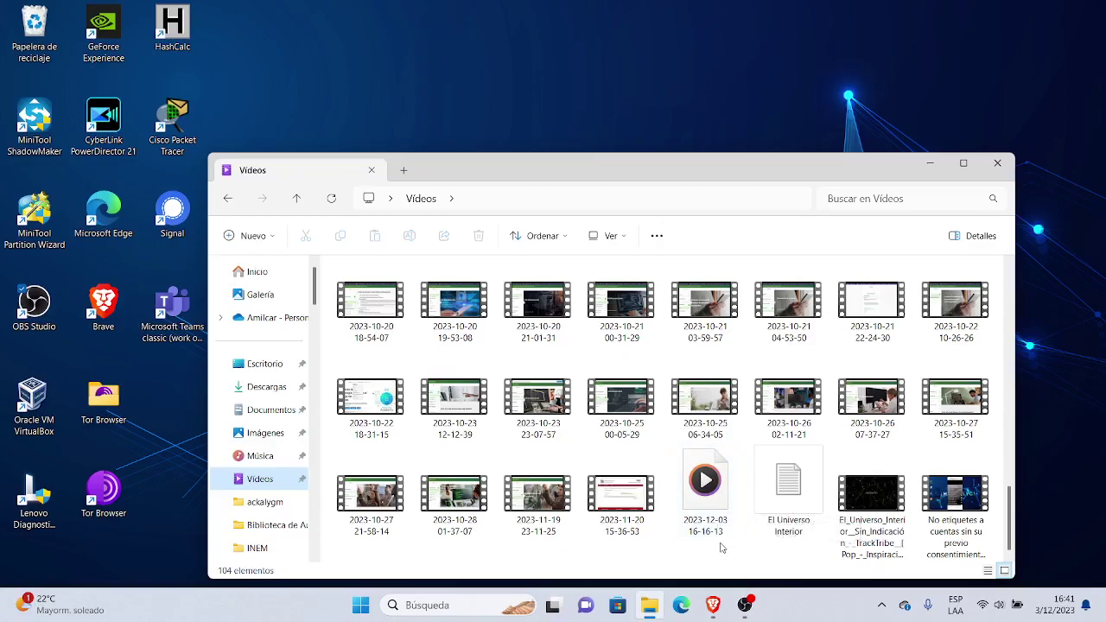
click(720, 506)
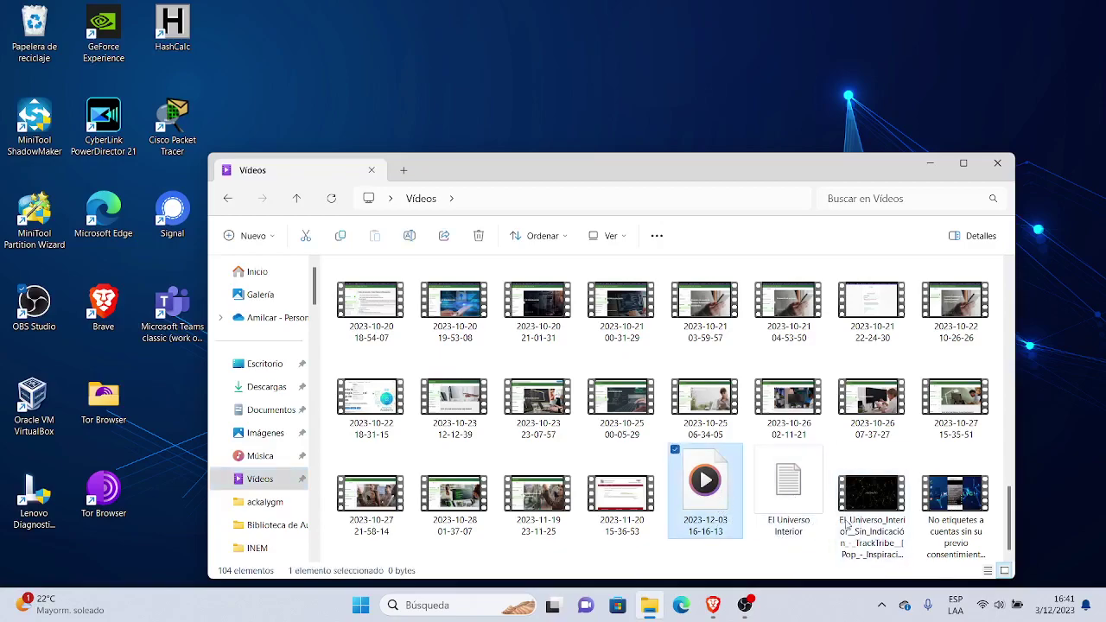
click(876, 506)
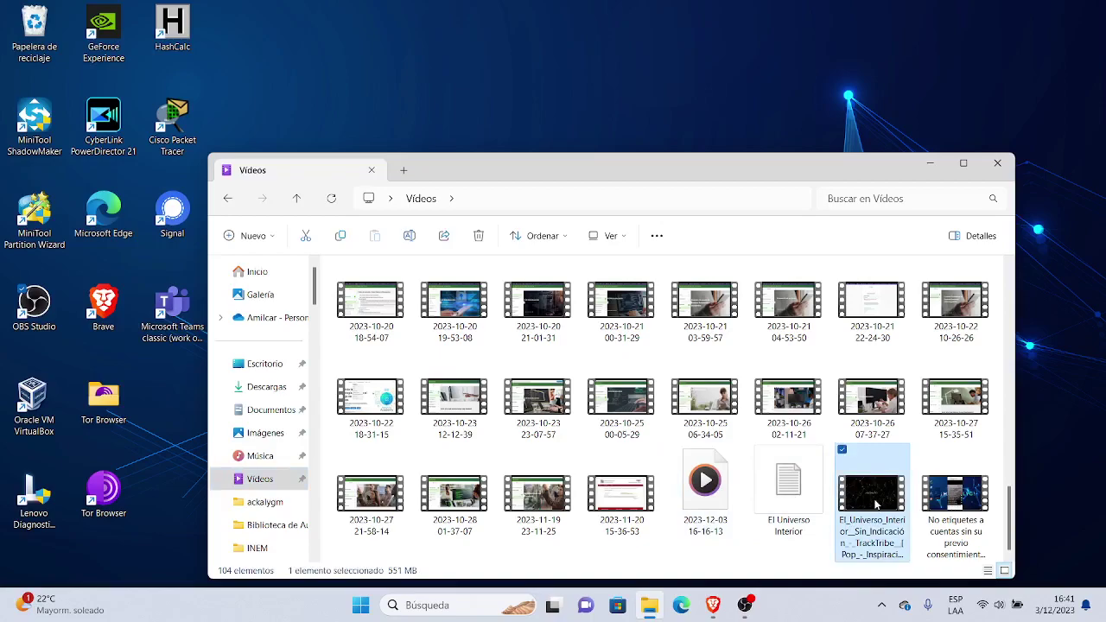
double_click(876, 505)
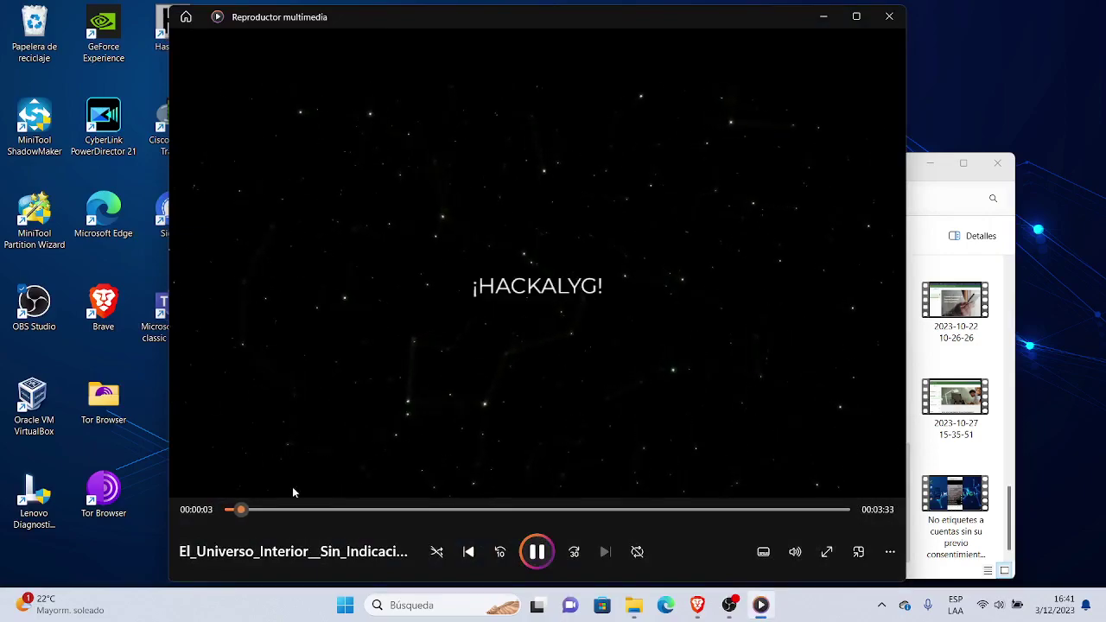
Skip the video to near its end, then close the player and put the folder window away.
drag(245, 510, 842, 510)
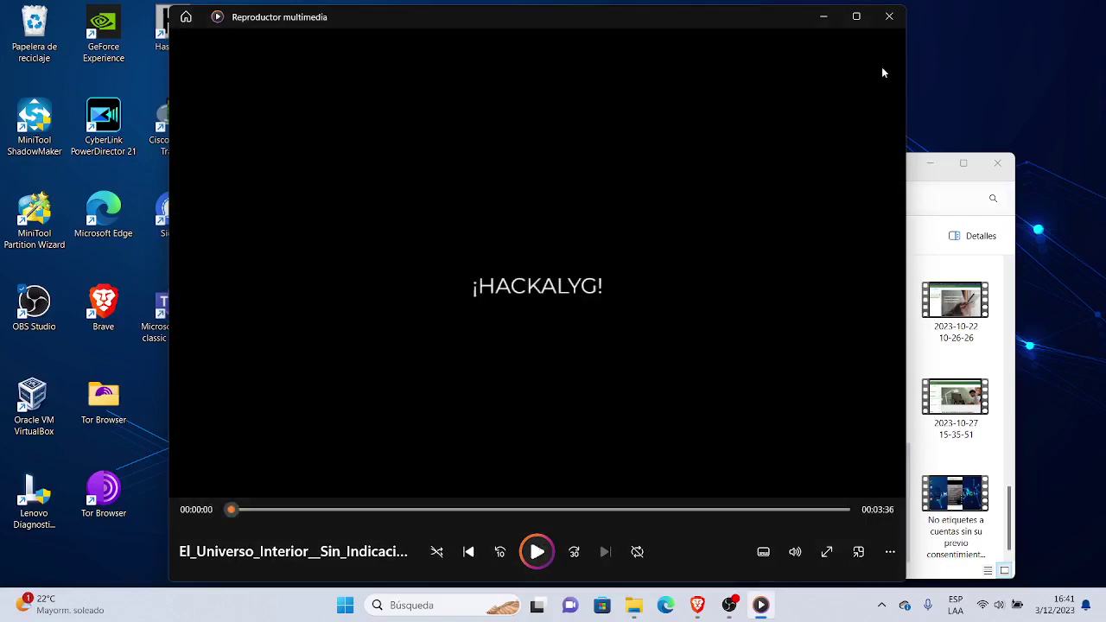
click(886, 19)
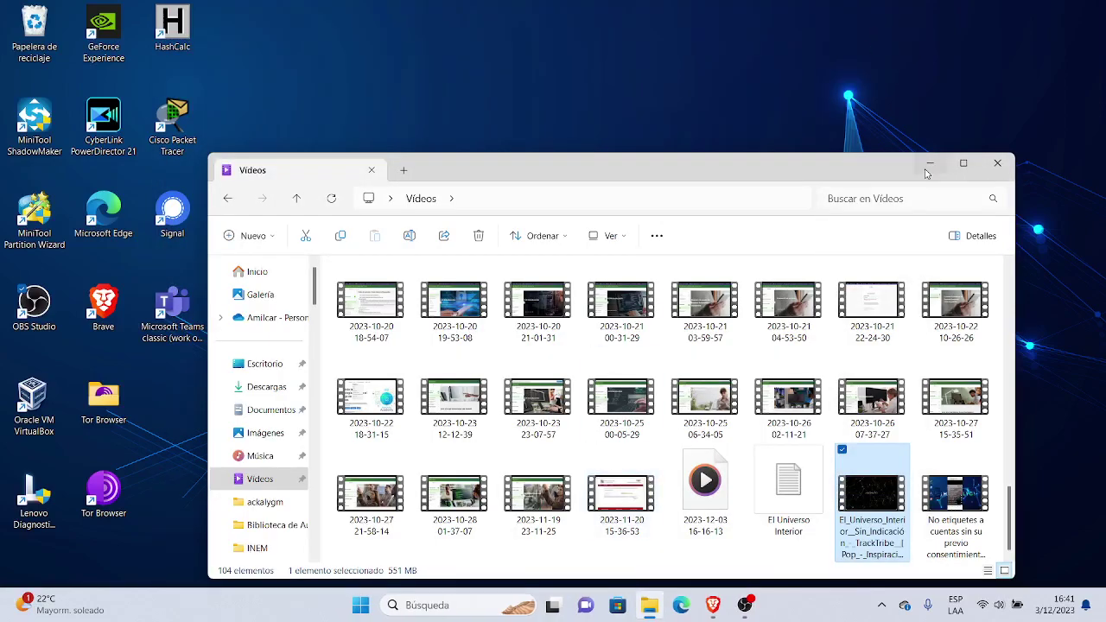
click(929, 166)
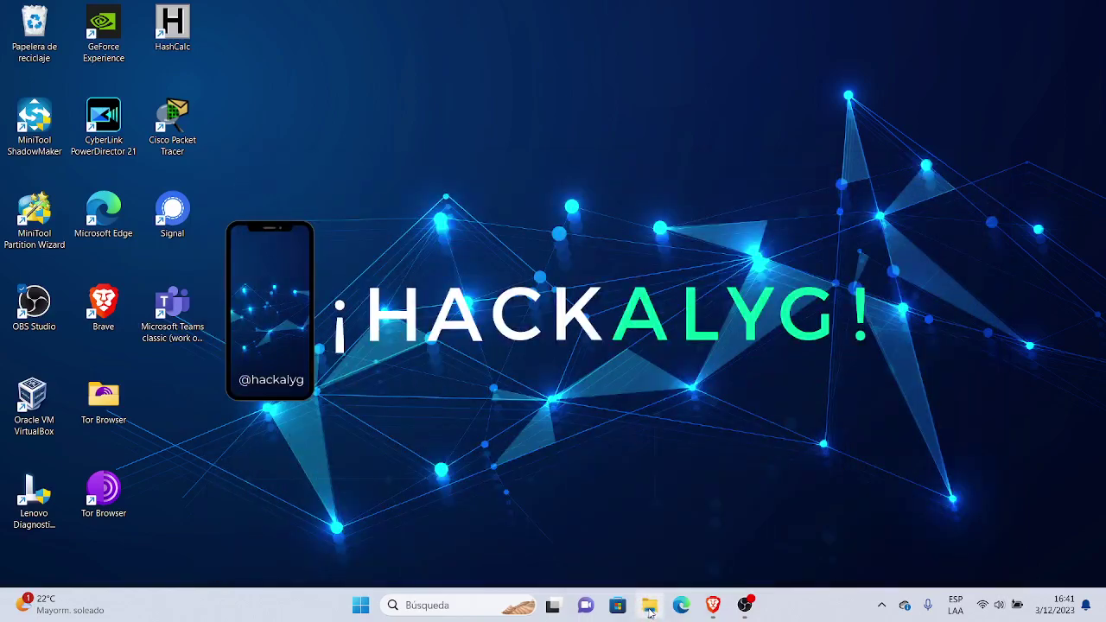
click(649, 611)
click(649, 612)
click(670, 612)
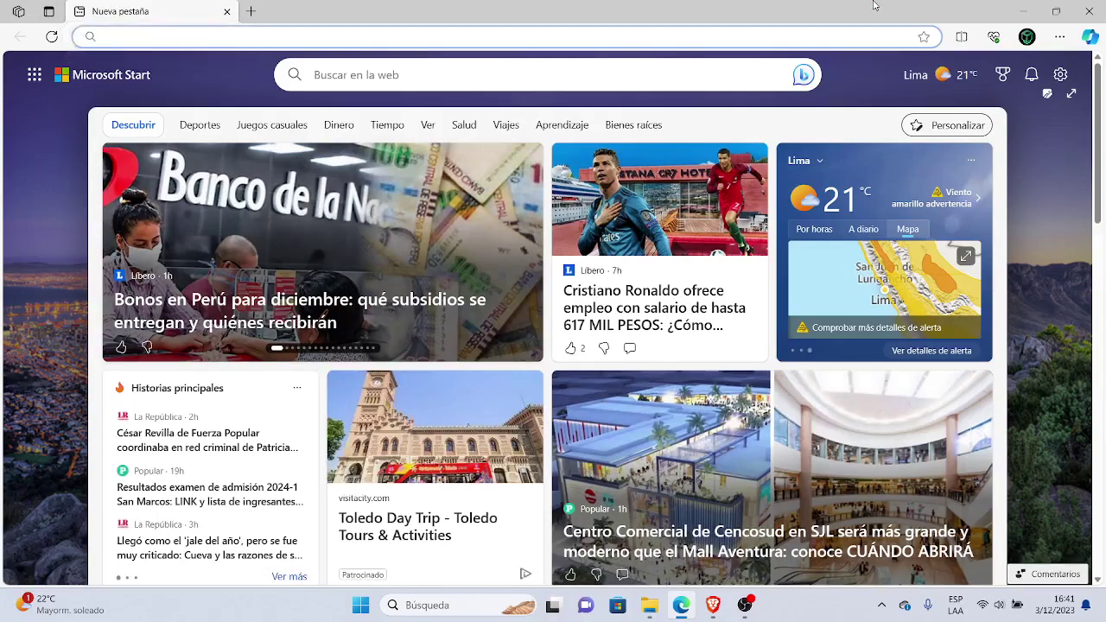
text(WWW)
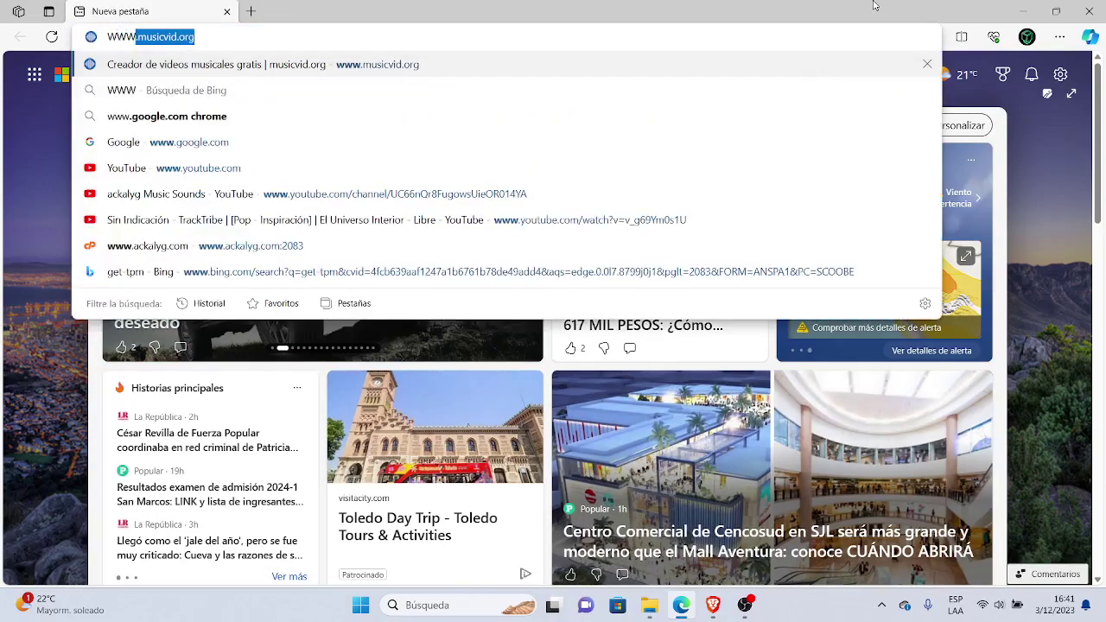
key(BackSpace)
key(BackSpace)
key(BackSpace)
key(BackSpace)
text(ww)
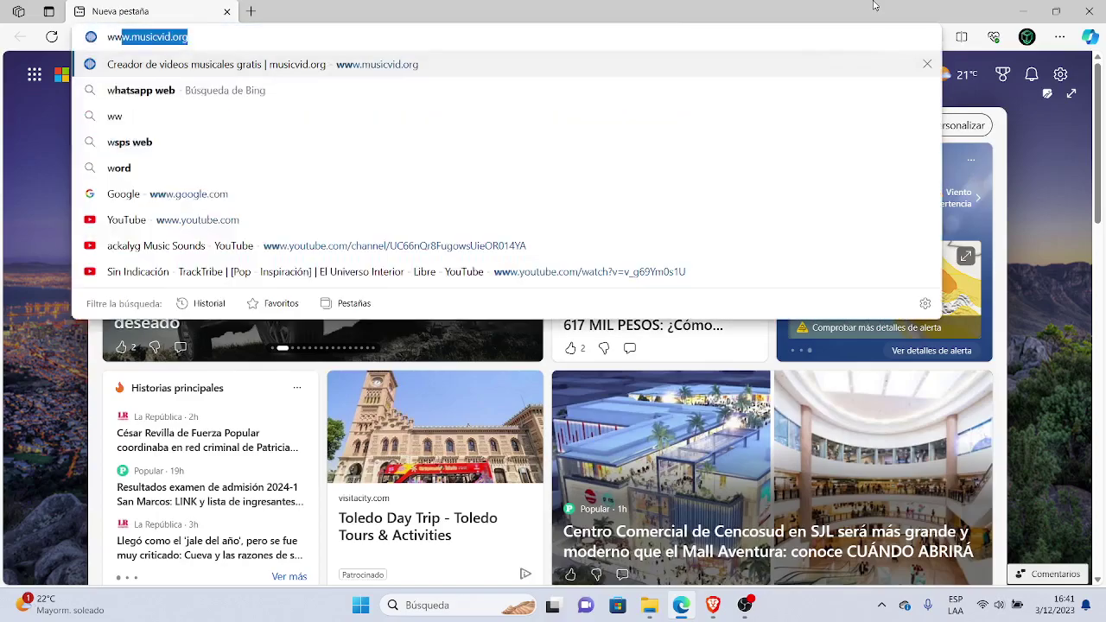
text(w.y)
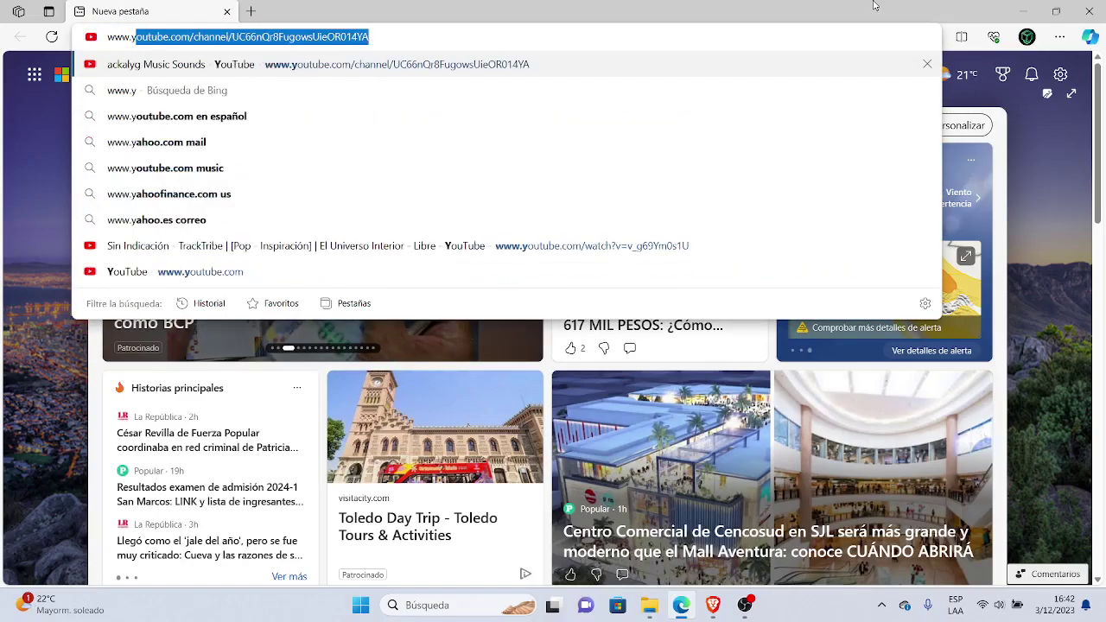
key(Right)
key(BackSpace)
key(BackSpace)
key(BackSpace)
key(BackSpace)
key(BackSpace)
key(BackSpace)
key(BackSpace)
key(BackSpace)
key(BackSpace)
key(BackSpace)
key(BackSpace)
key(BackSpace)
key(BackSpace)
key(BackSpace)
key(BackSpace)
key(BackSpace)
key(BackSpace)
key(BackSpace)
key(BackSpace)
key(BackSpace)
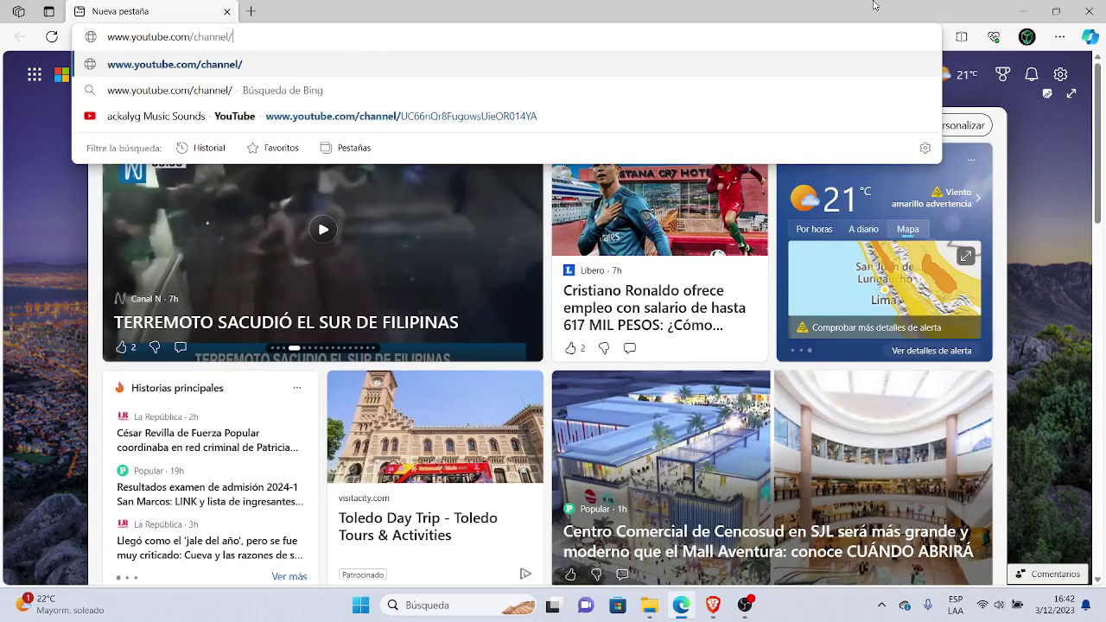
key(BackSpace)
key(BackSpace)
key(BackSpace)
key(BackSpace)
key(BackSpace)
key(BackSpace)
key(BackSpace)
key(BackSpace)
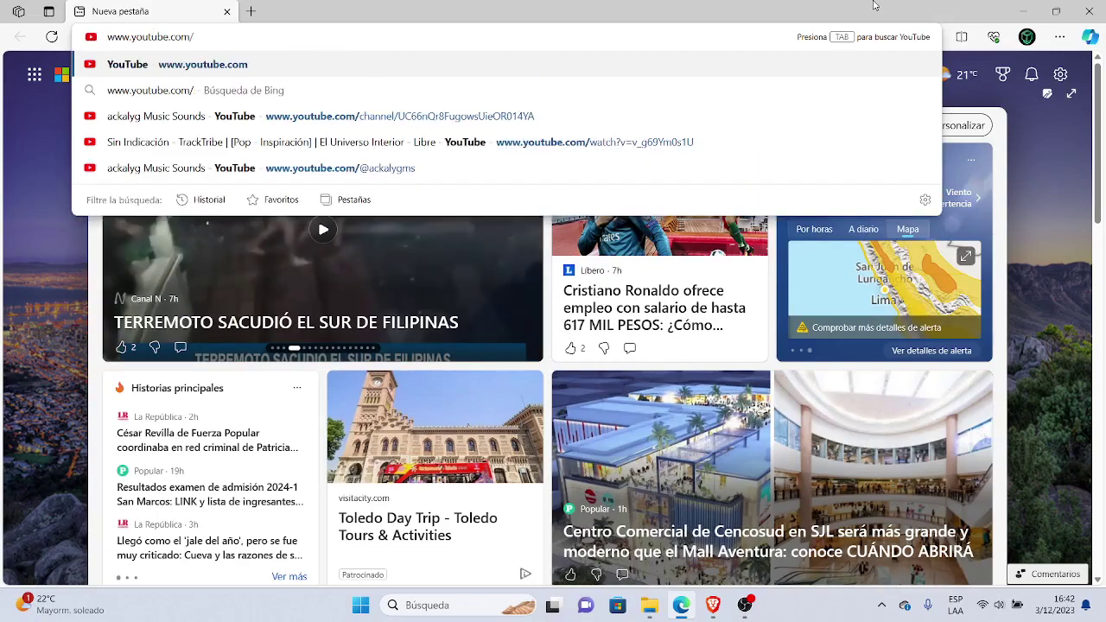
key(Return)
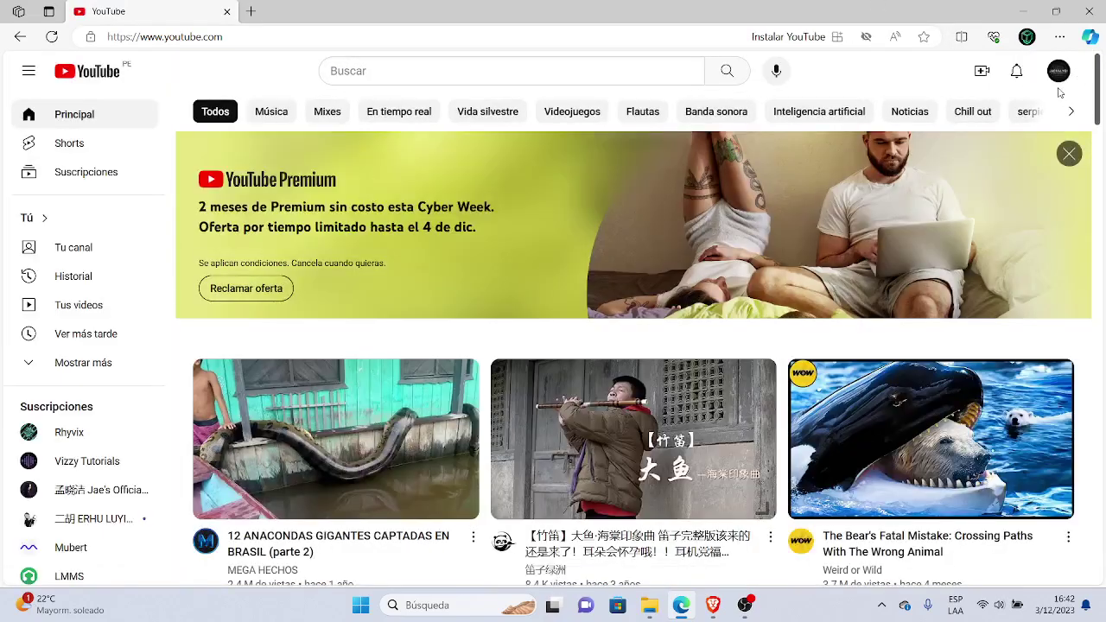
Open the signed-in account's own YouTube channel and look through its featured video, playlists and created videos.
click(1059, 76)
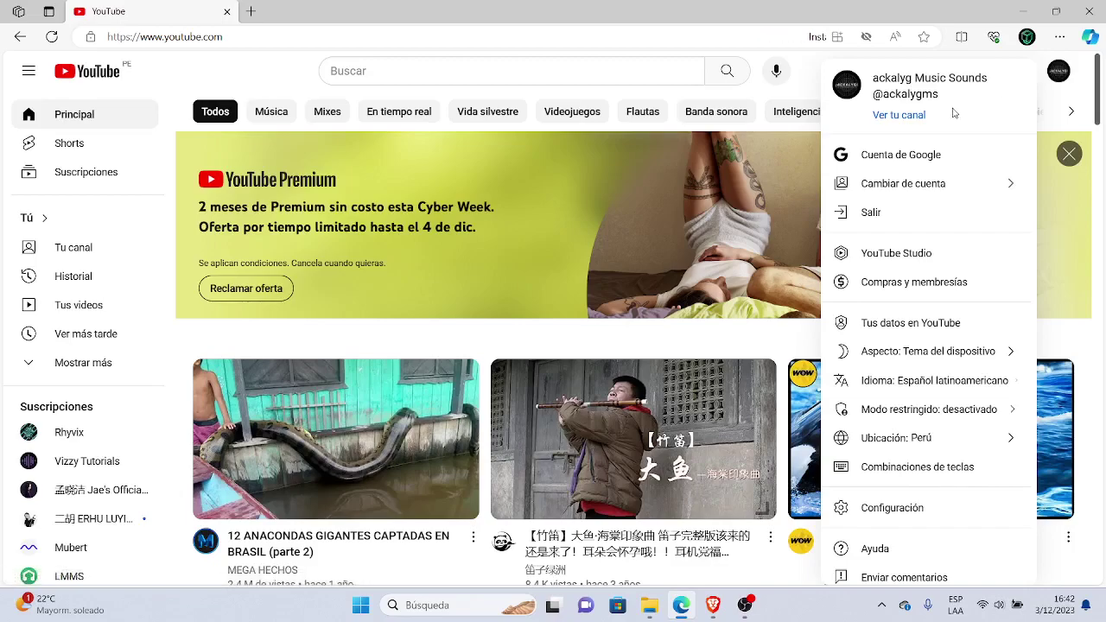
click(918, 118)
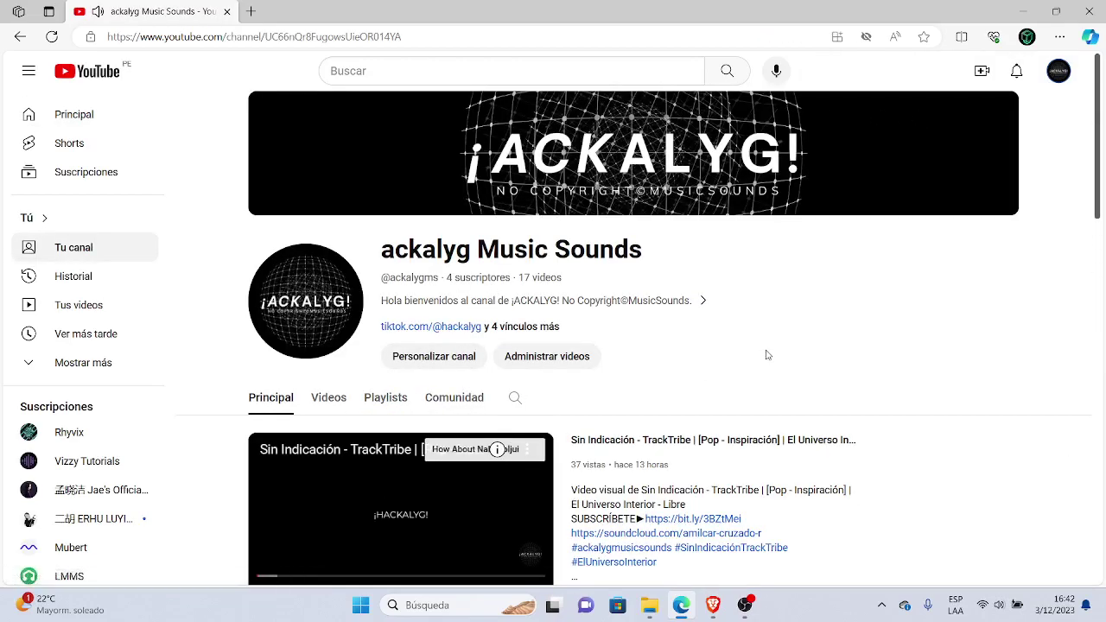
scroll(923, 338, down, 1)
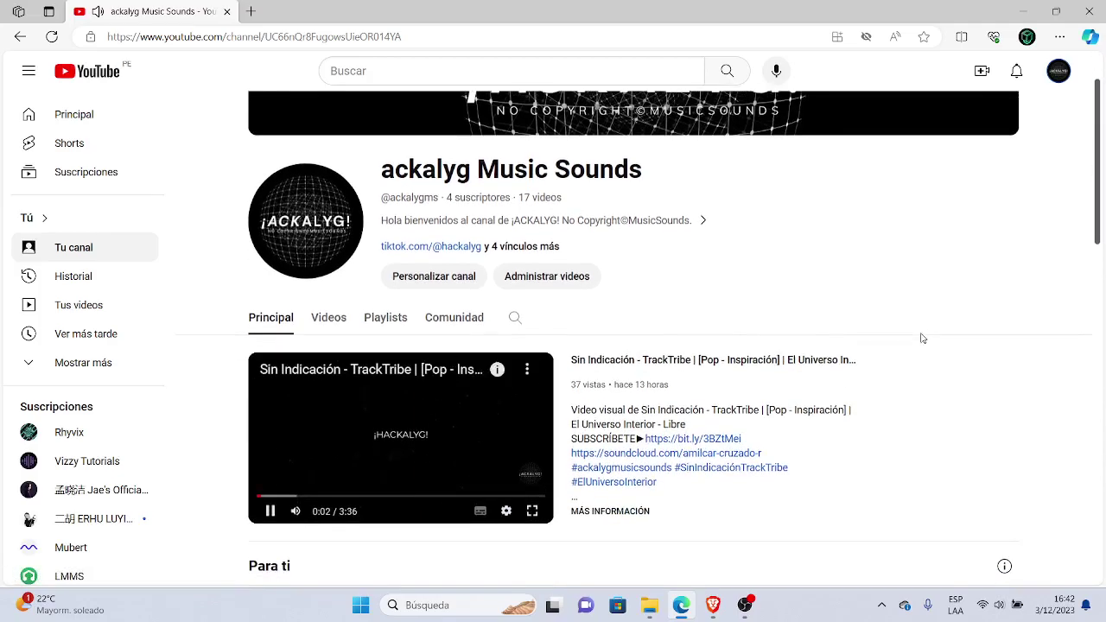
scroll(922, 338, up, 1)
scroll(922, 338, down, 7)
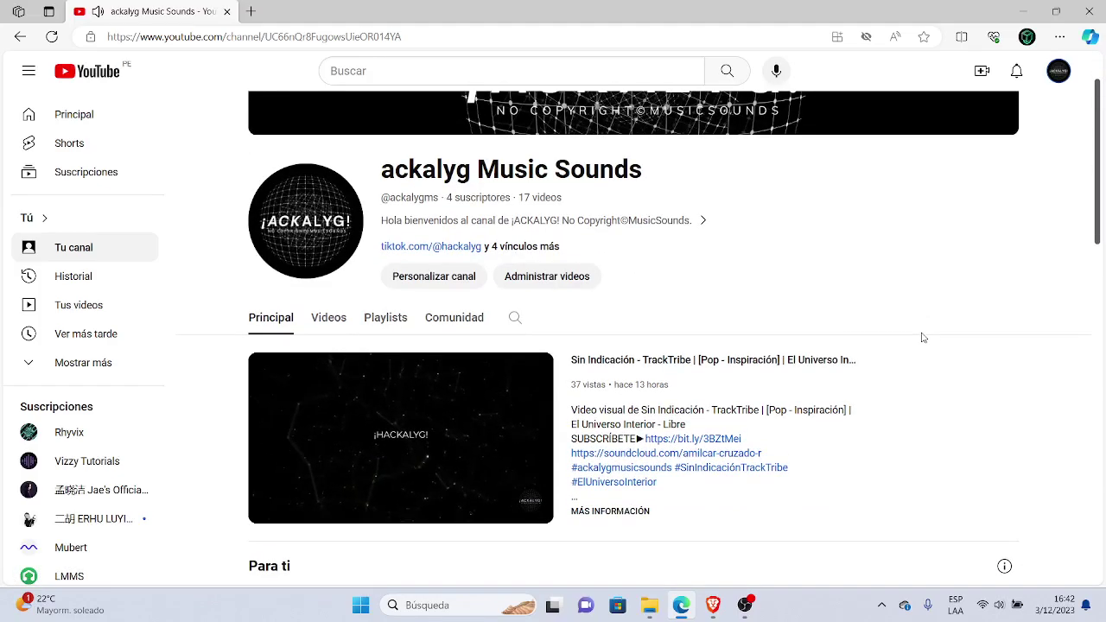
scroll(922, 338, down, 6)
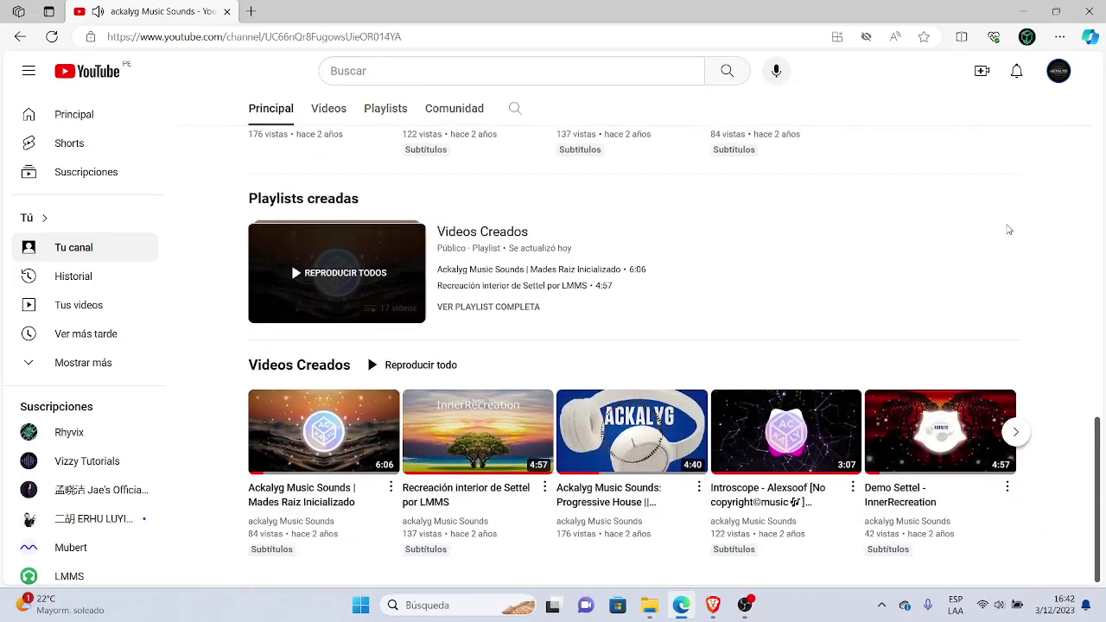
scroll(1010, 229, up, 13)
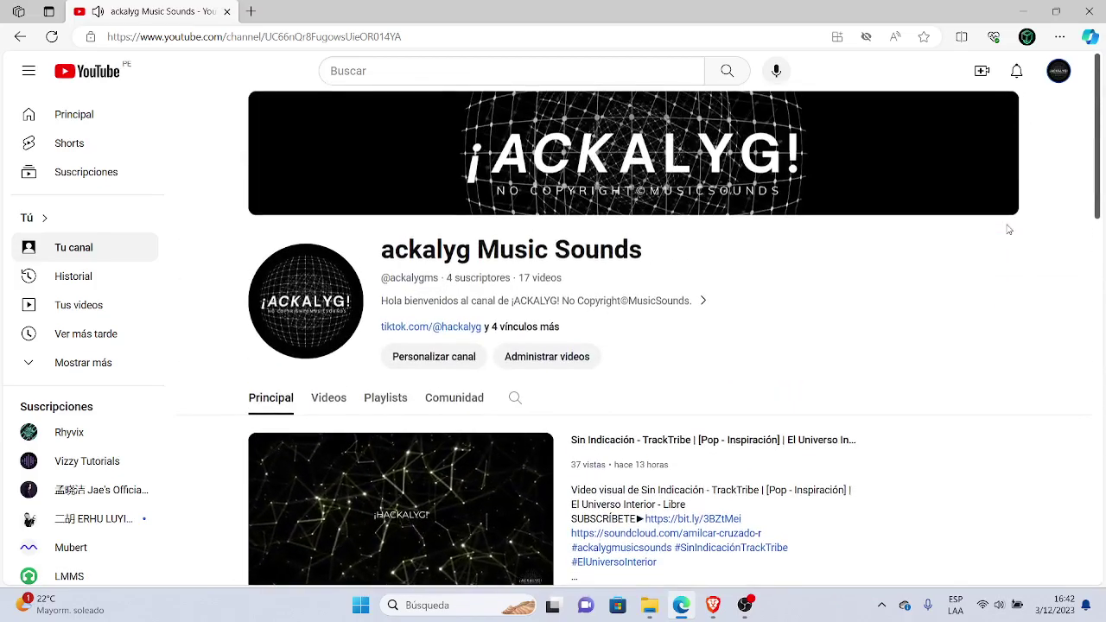
Pause the channel's featured video and minimise the browser window to show the desktop.
click(1059, 72)
click(1059, 71)
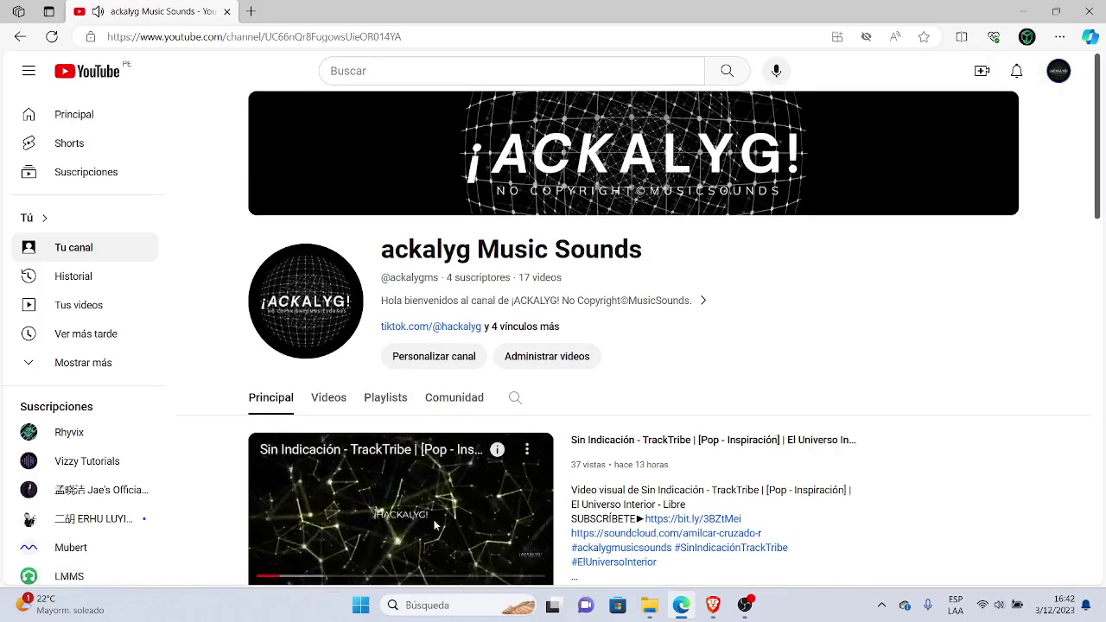
scroll(434, 525, down, 1)
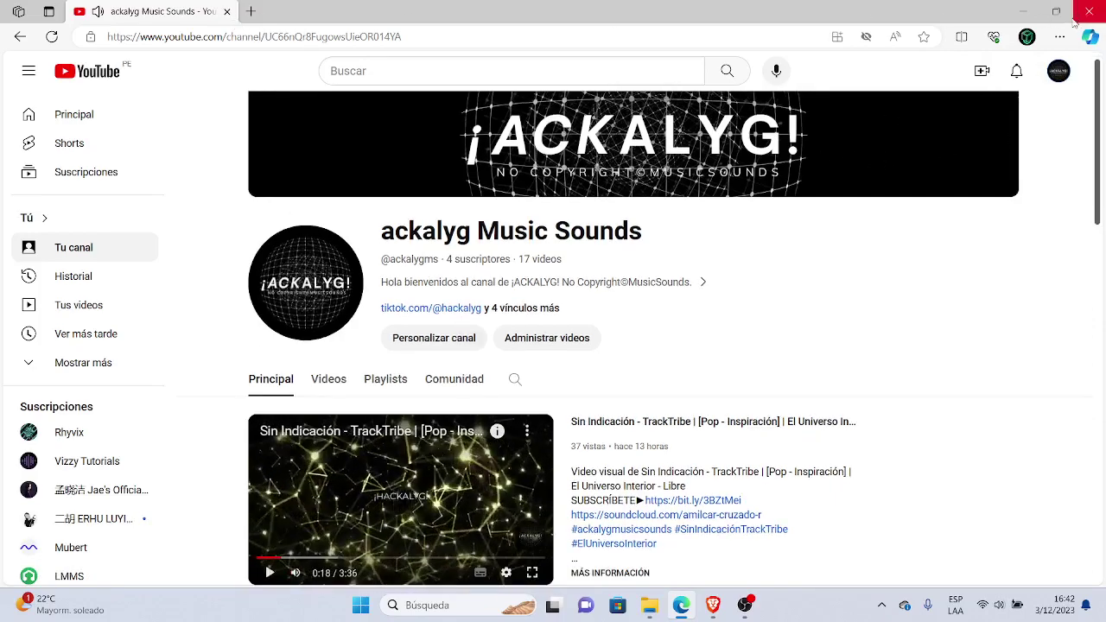
click(1025, 11)
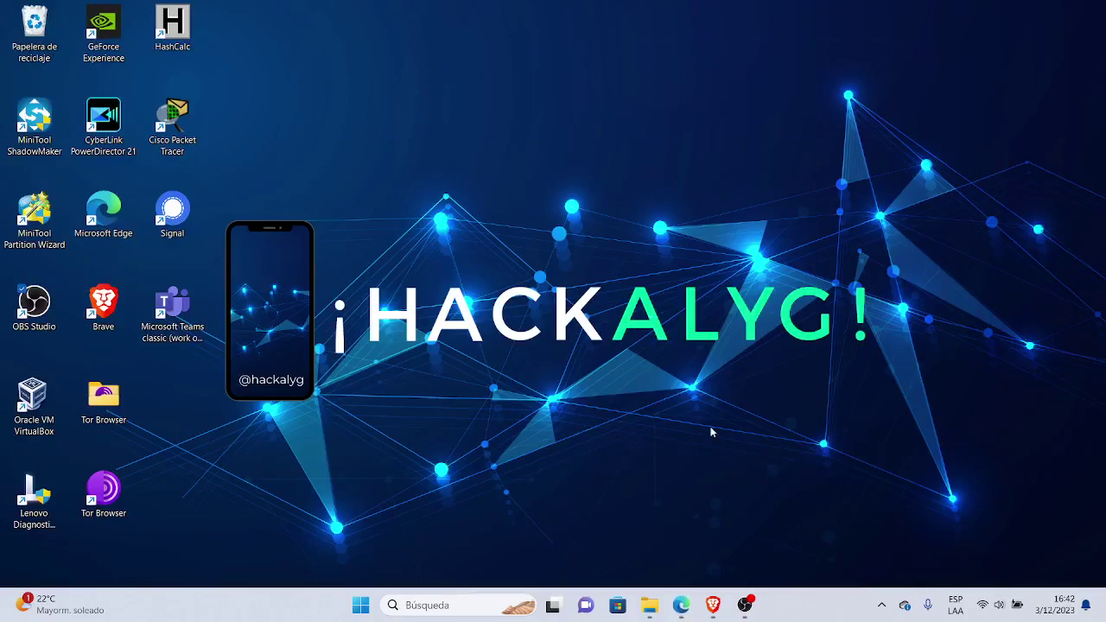